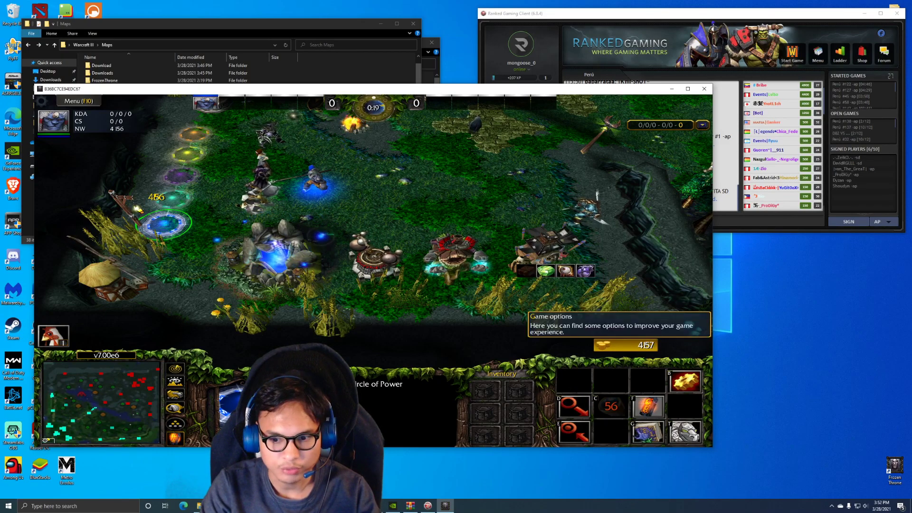
click(648, 432)
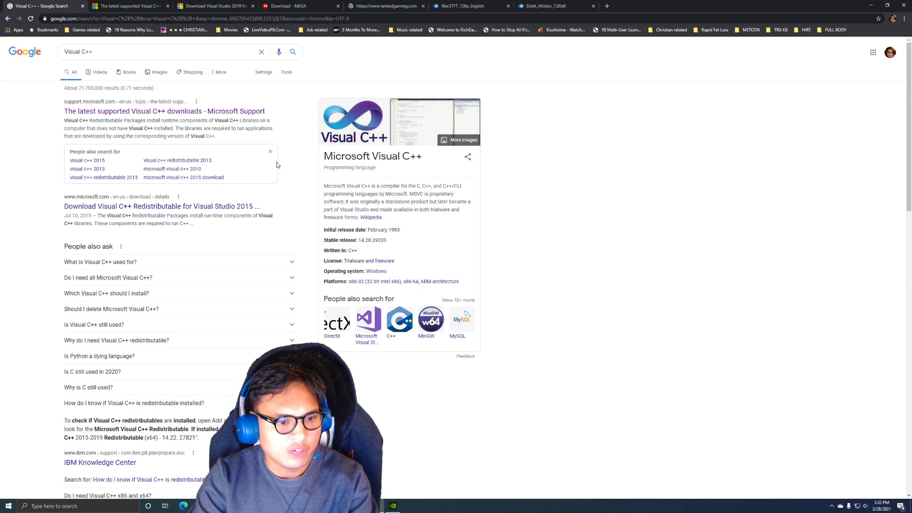
Minimize the browser and open the Add or remove programs system settings.
mouse_move(380, 507)
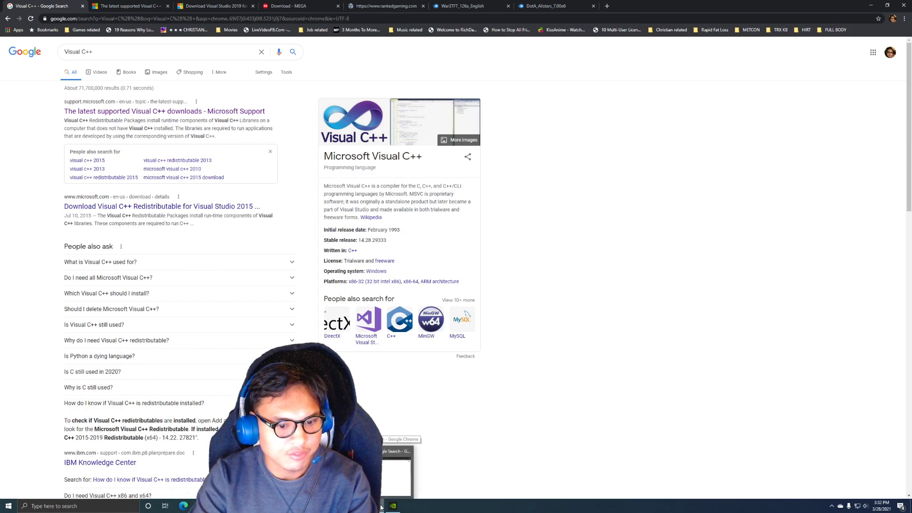
click(380, 507)
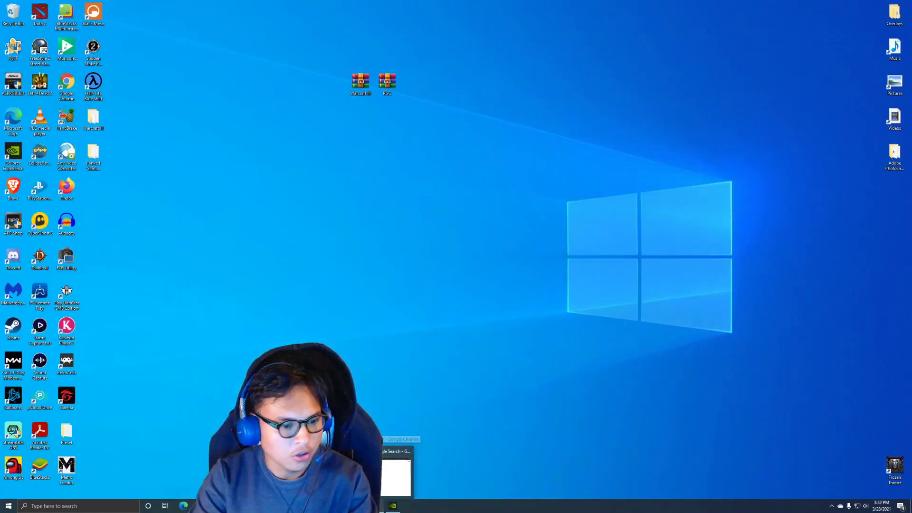
click(128, 506)
text(add or)
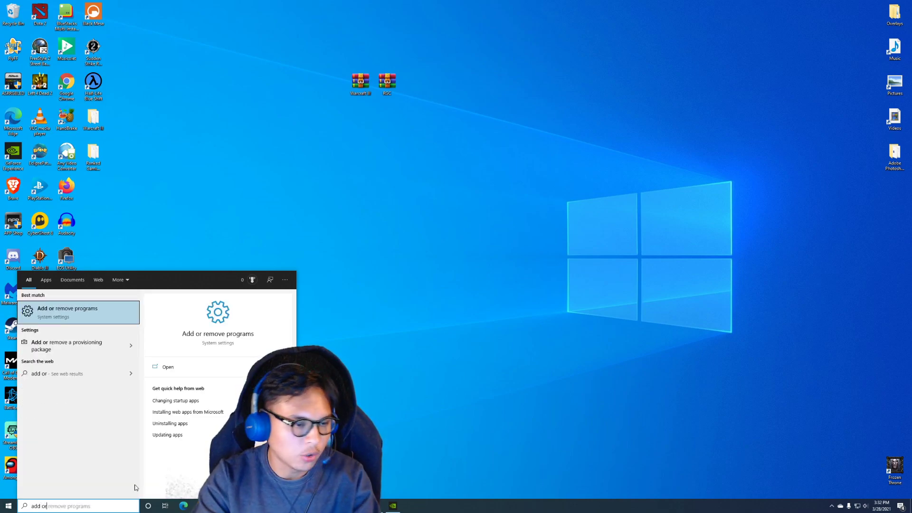
click(63, 316)
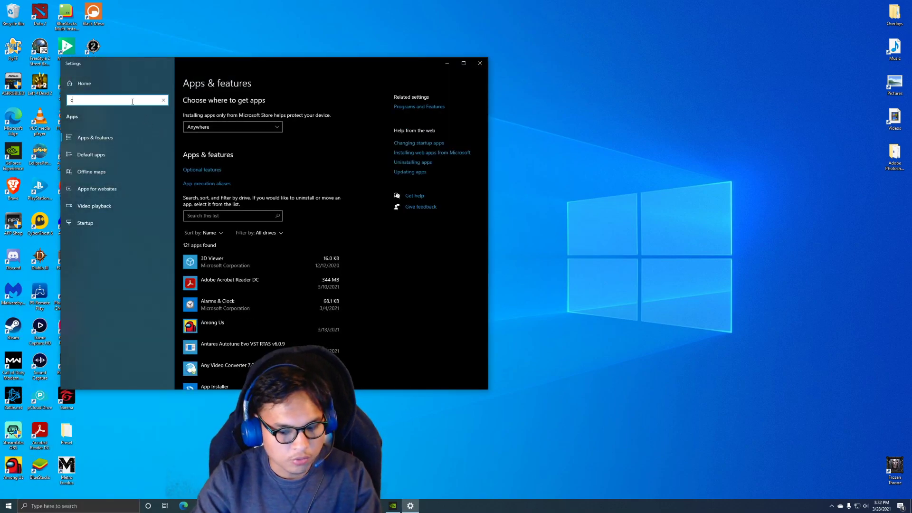
Filter the installed apps by "c++", review the listed Microsoft Visual C++ redistributables, and close Settings.
text(c+)
key(BackSpace)
key(BackSpace)
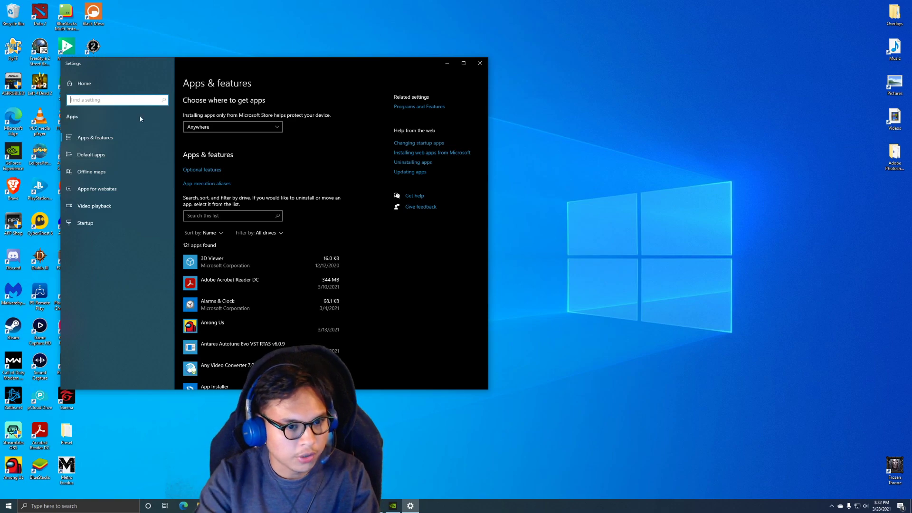
click(252, 216)
text(c++)
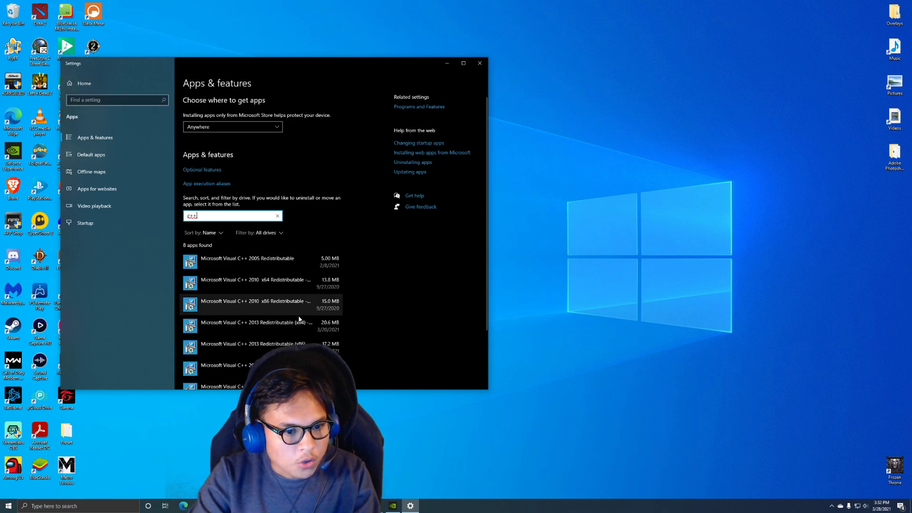
scroll(266, 352, down, 3)
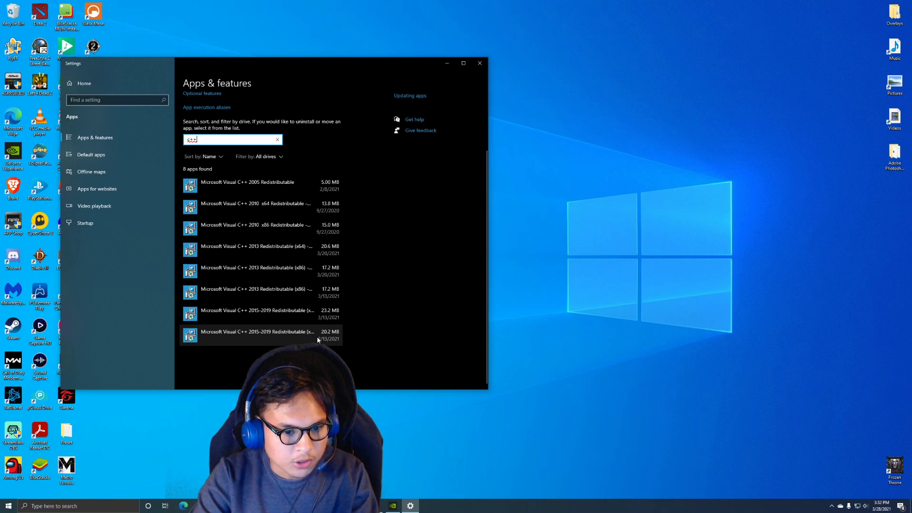
click(480, 64)
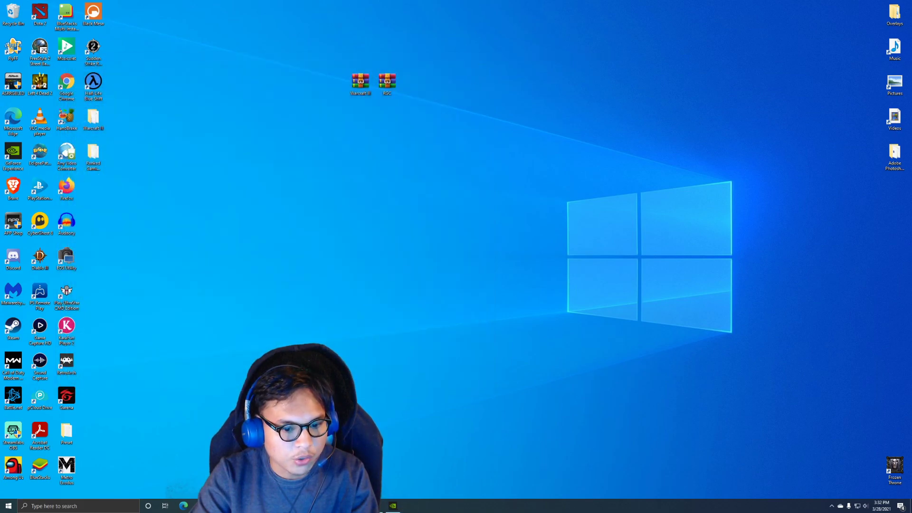
Switch to Chrome and view the Microsoft Support page of Visual C++ downloads and the MEGA page for Warcraft III.zip.
click(376, 505)
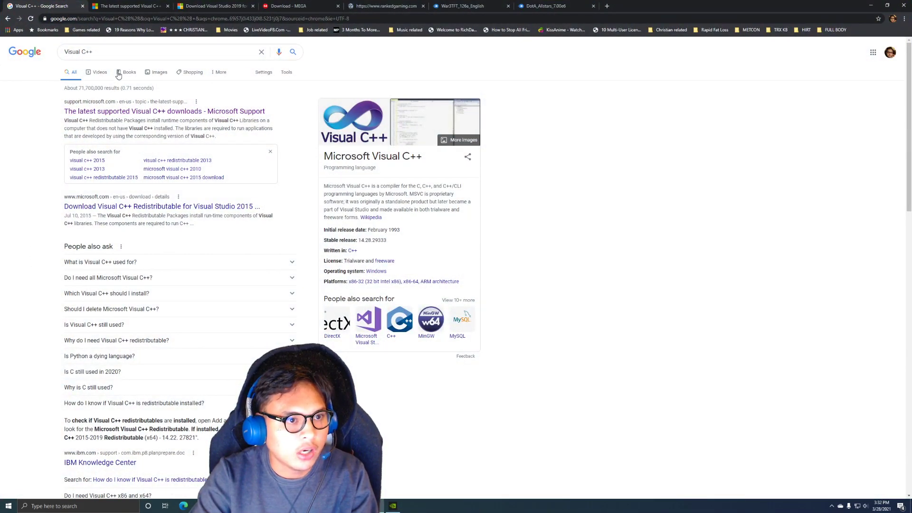
click(124, 6)
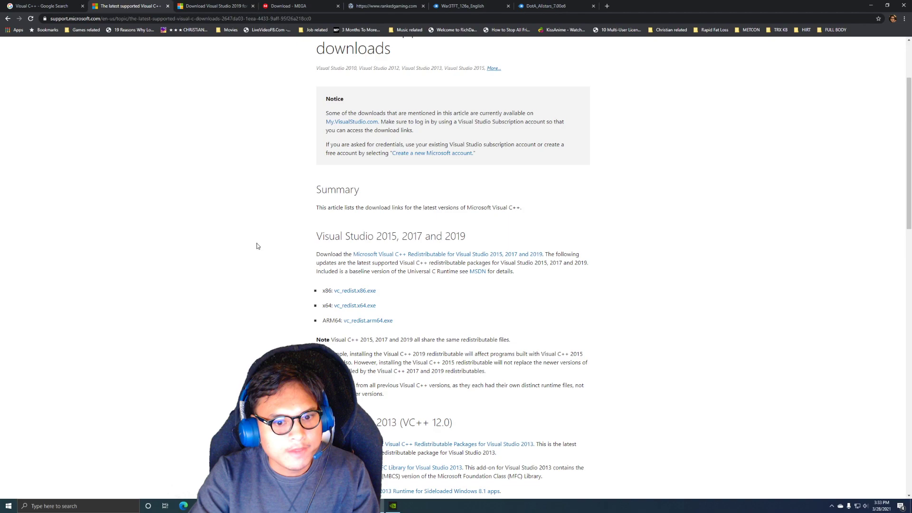
click(295, 5)
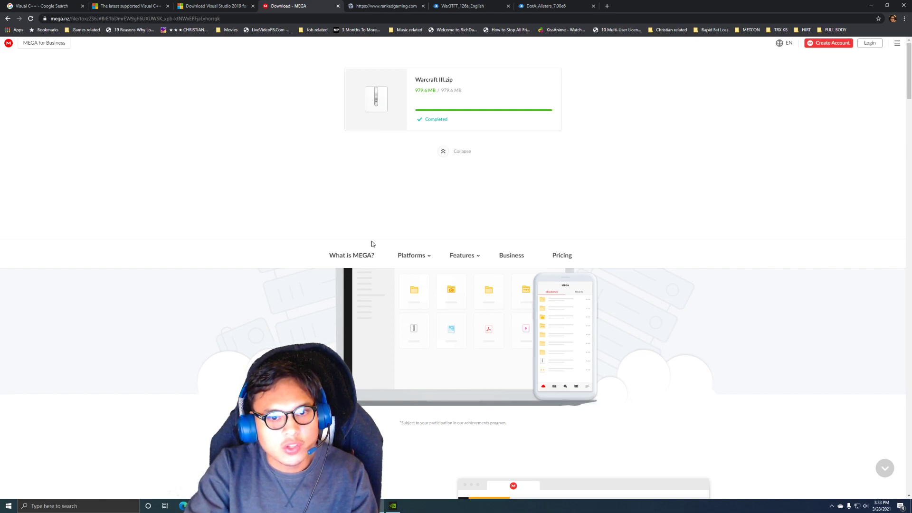
click(380, 509)
click(380, 508)
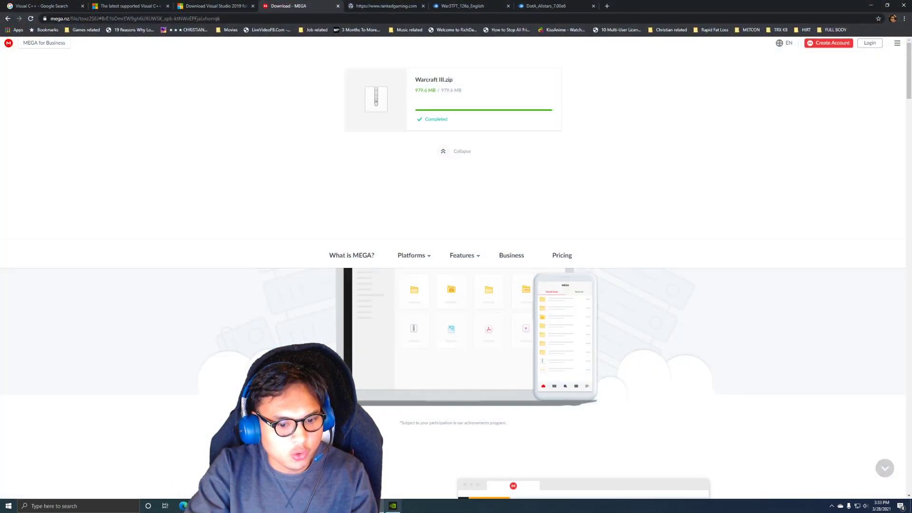
mouse_move(380, 508)
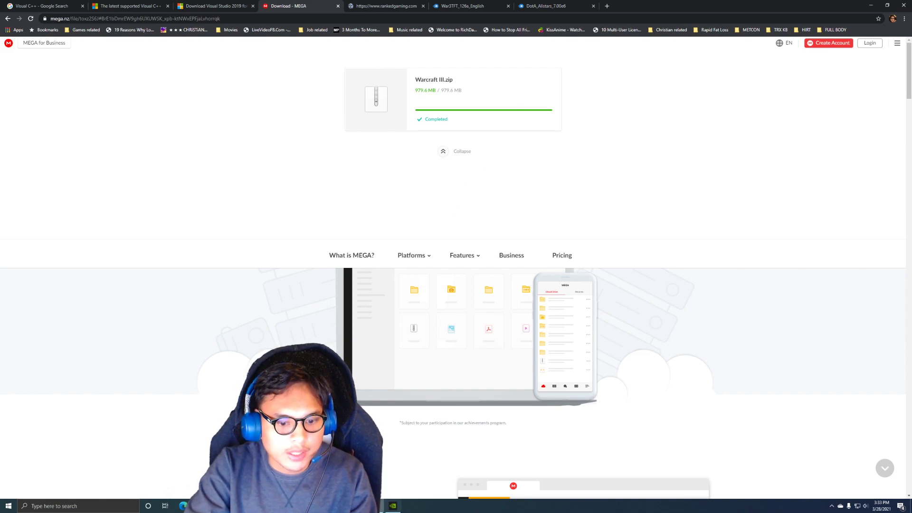
Open the Warcraft III archive from the desktop in WinRAR and dismiss the licence purchase notice.
key(super+d)
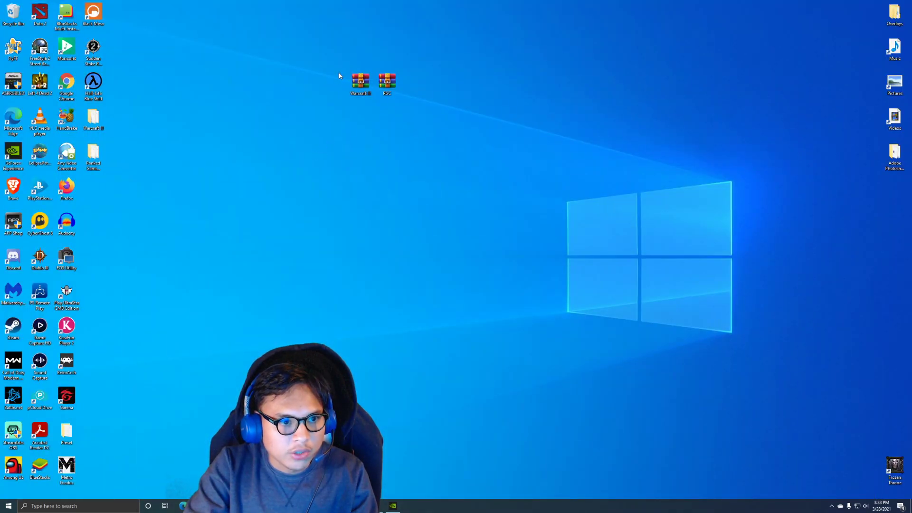
double_click(352, 85)
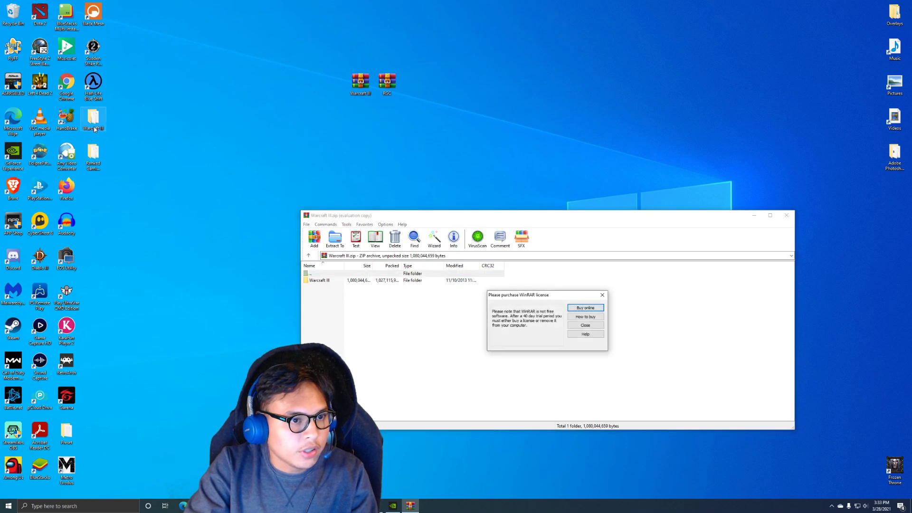
click(602, 297)
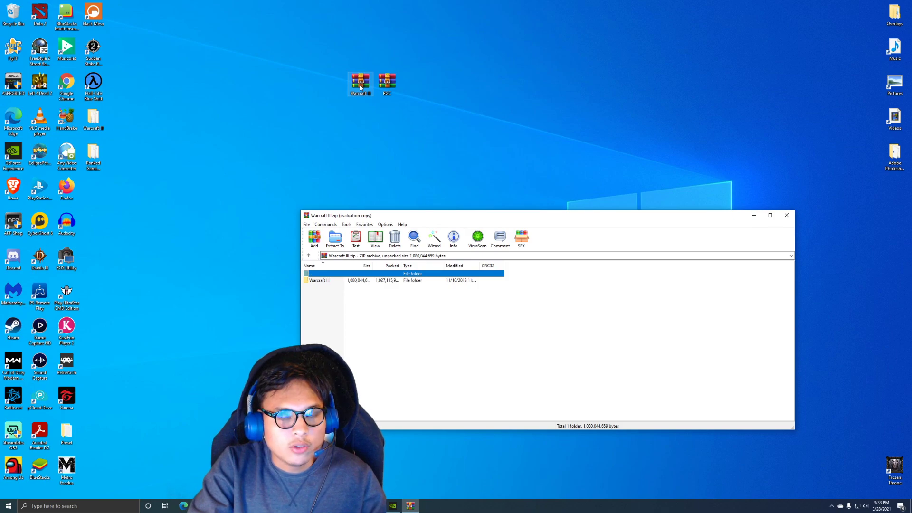
Search the web for "winrar download" in a new Chrome tab and open the official WinRAR site.
click(387, 506)
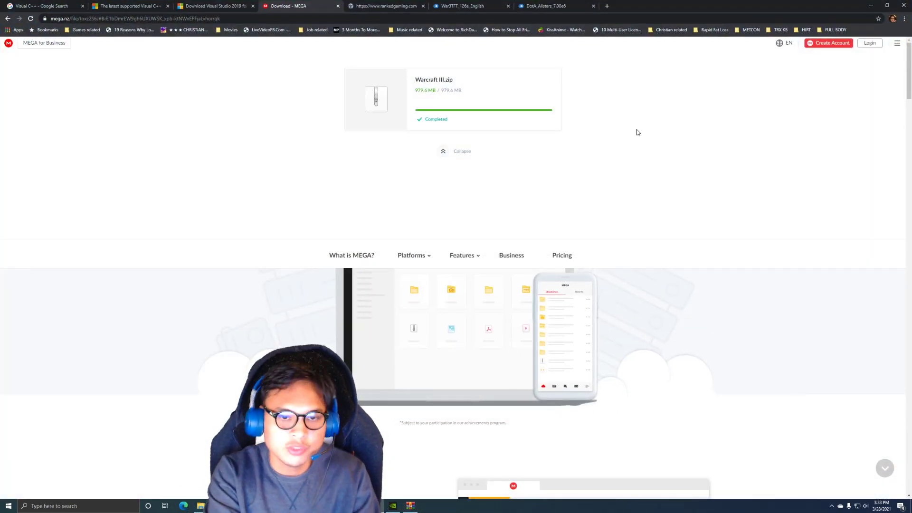
key(ctrl+t)
text(wind)
key(BackSpace)
text(rar)
key(Down)
key(Return)
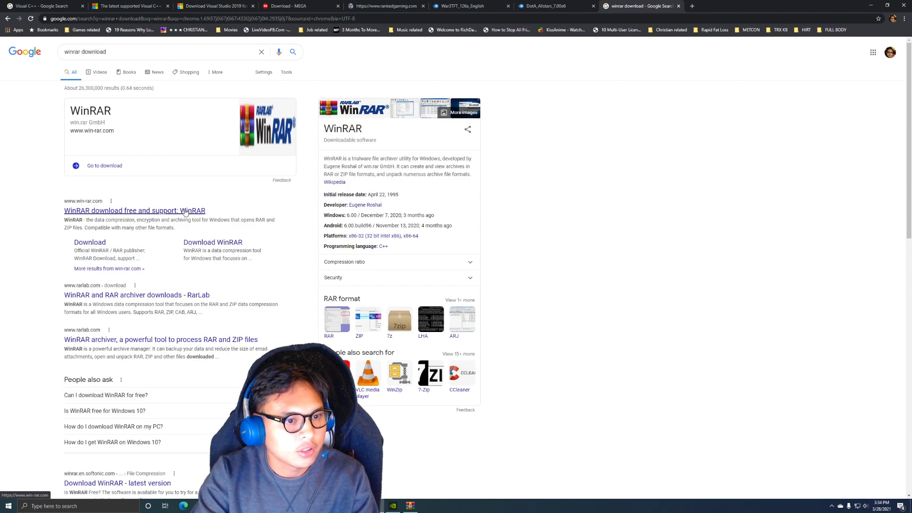
click(181, 215)
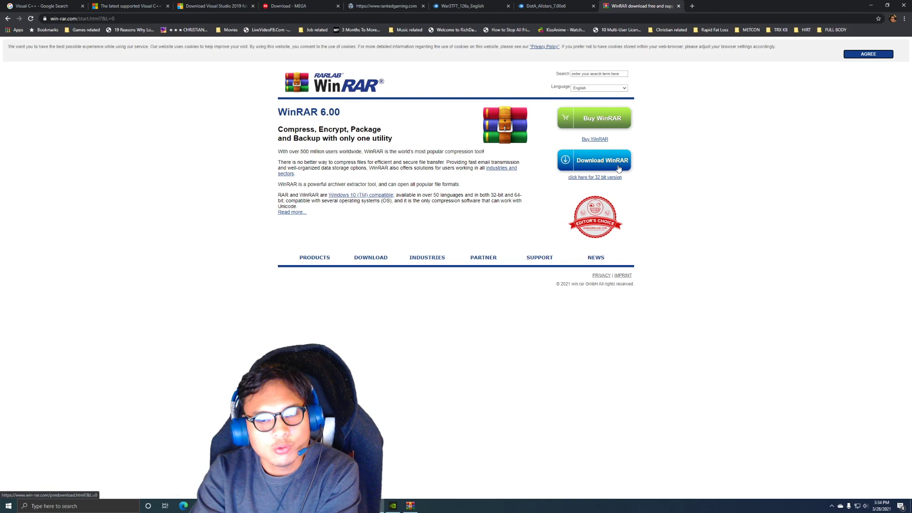
Minimize the browser and archive windows, look through the files in the desktop's Warcraft III folder, and minimize the folder.
click(869, 4)
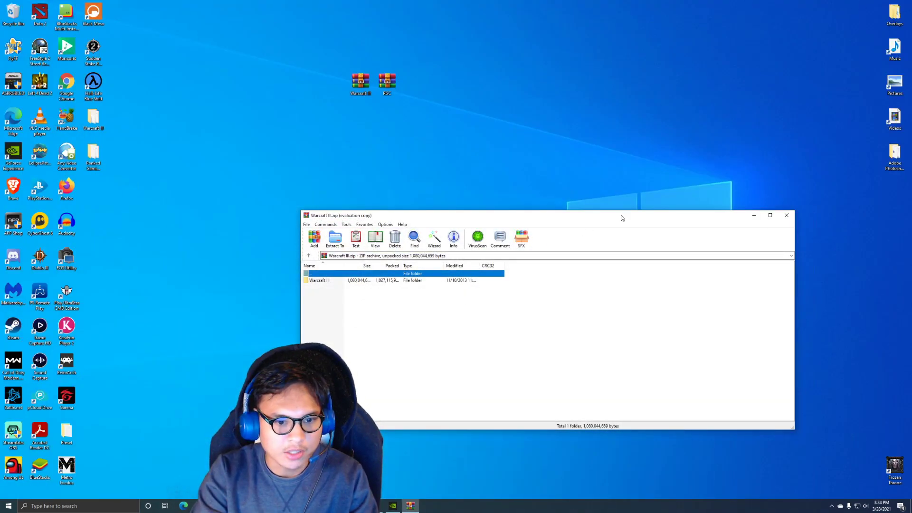
click(752, 217)
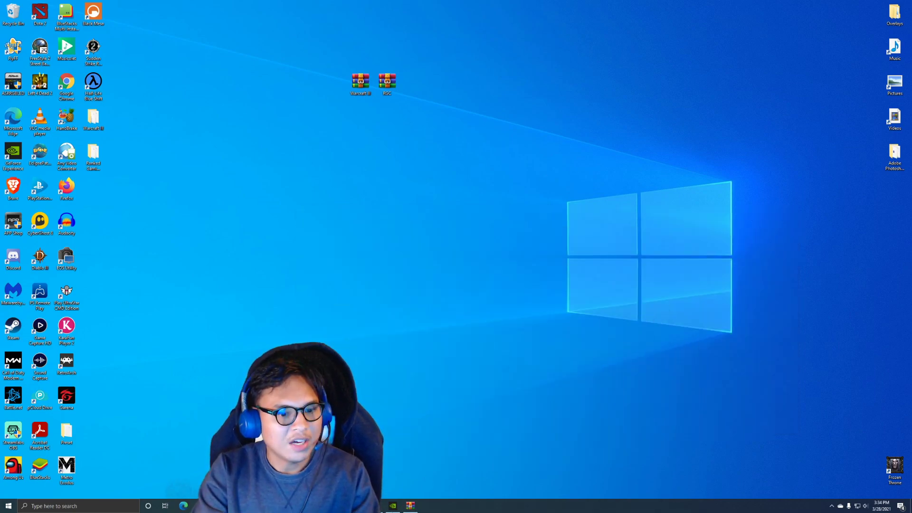
double_click(100, 127)
scroll(221, 208, down, 8)
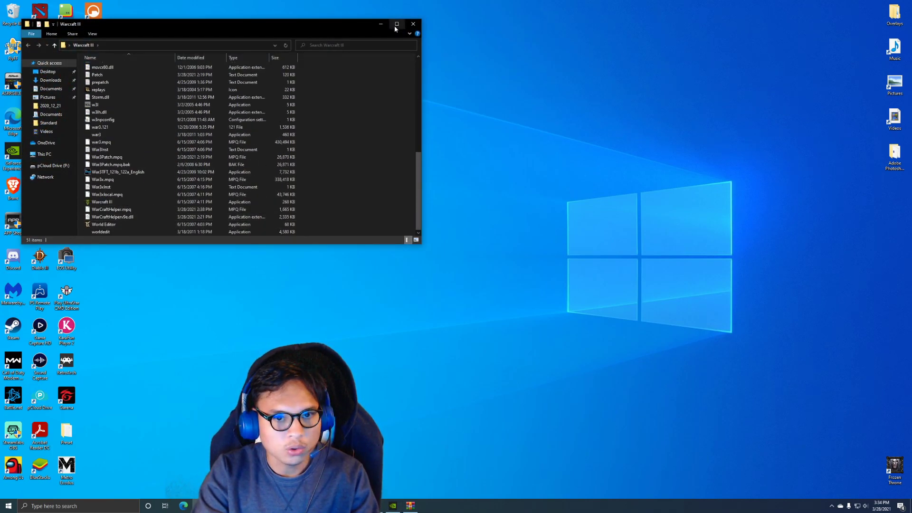
click(380, 27)
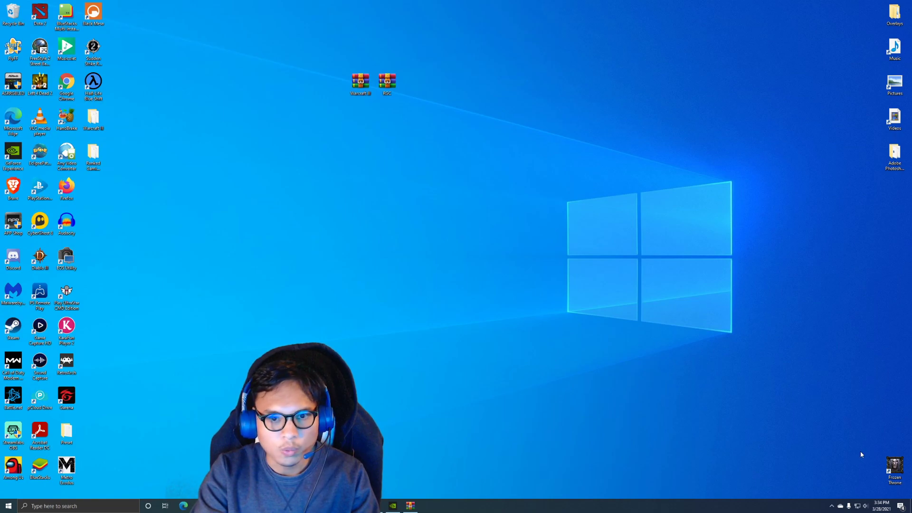
Launch Frozen Throne from the desktop and reposition its window lower on the desktop.
double_click(892, 469)
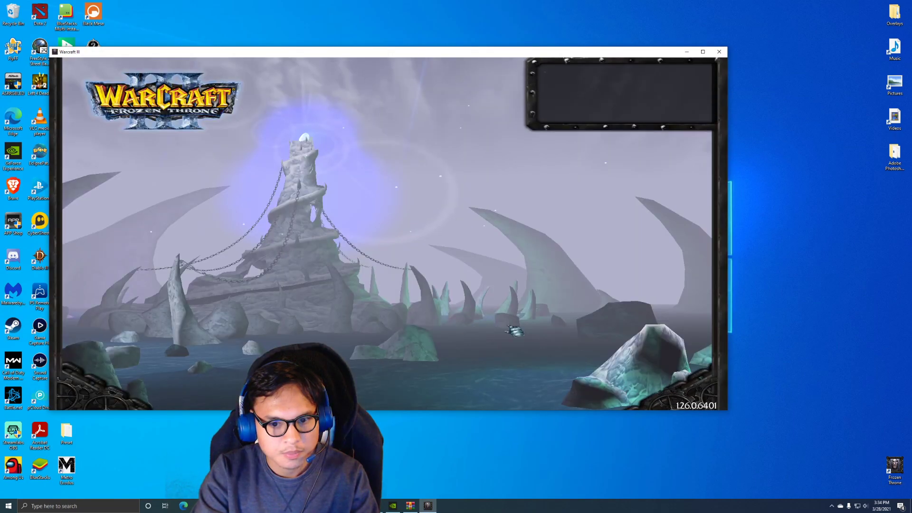
drag(561, 55, 513, 141)
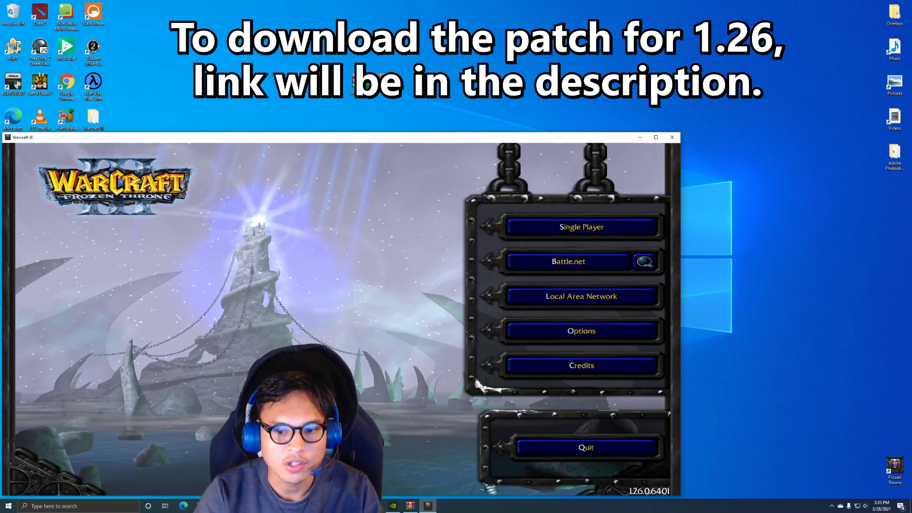
Review the game's Gameplay and Video options, accept them as they are, and quit Warcraft III.
click(582, 332)
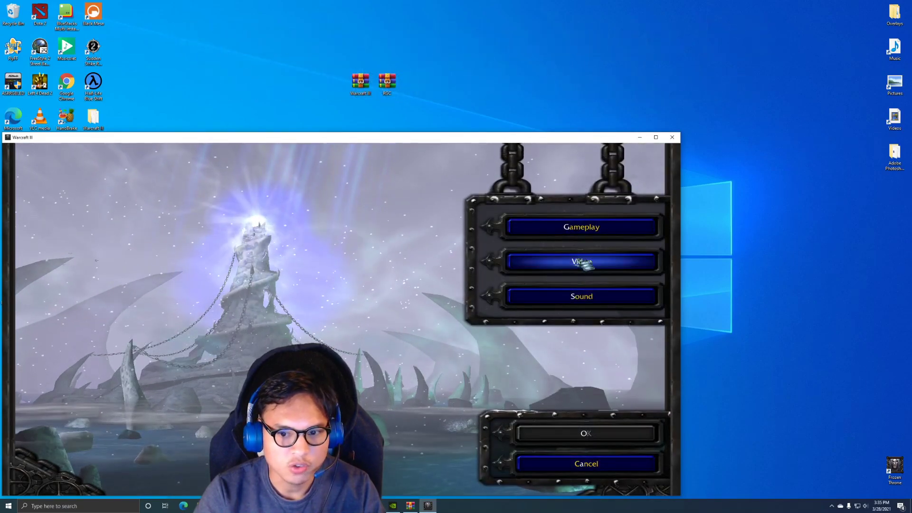
click(591, 232)
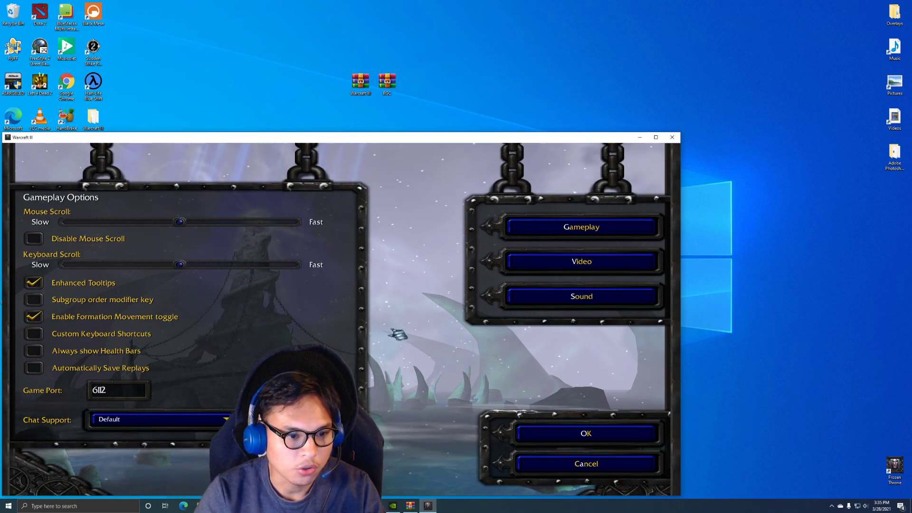
click(581, 262)
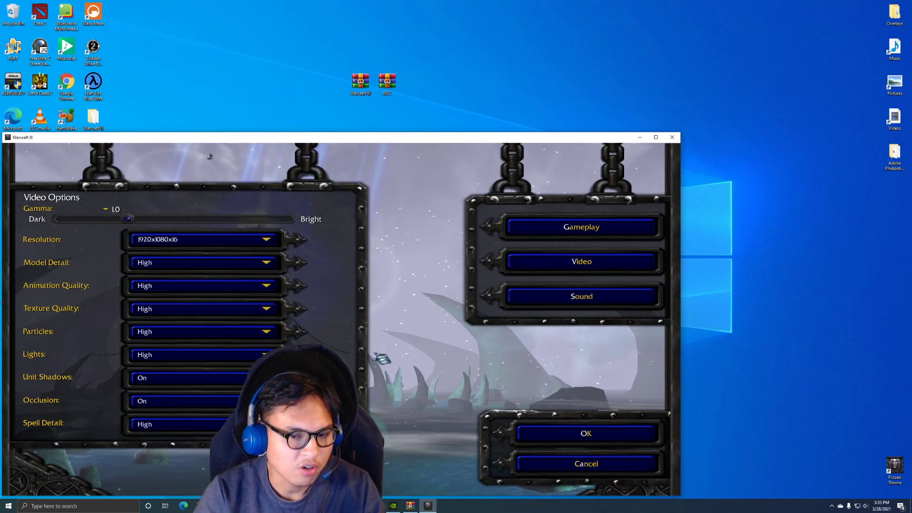
click(603, 434)
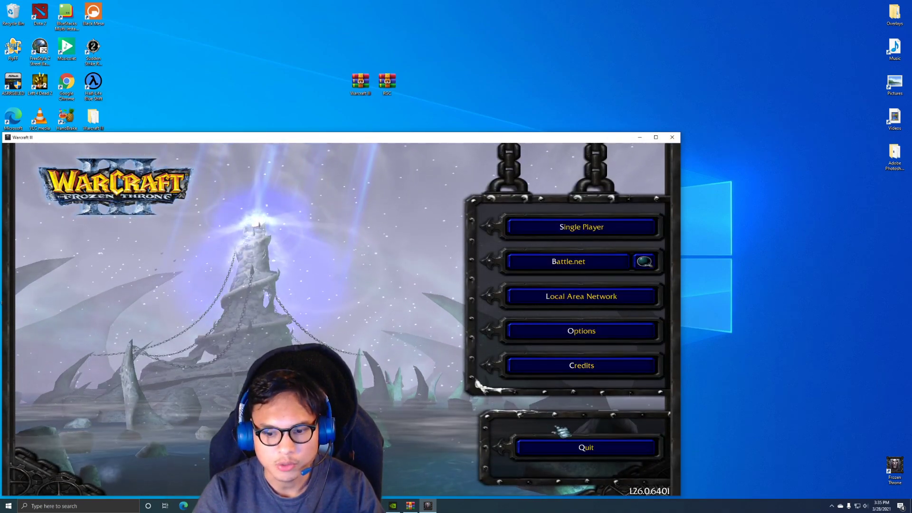
click(566, 444)
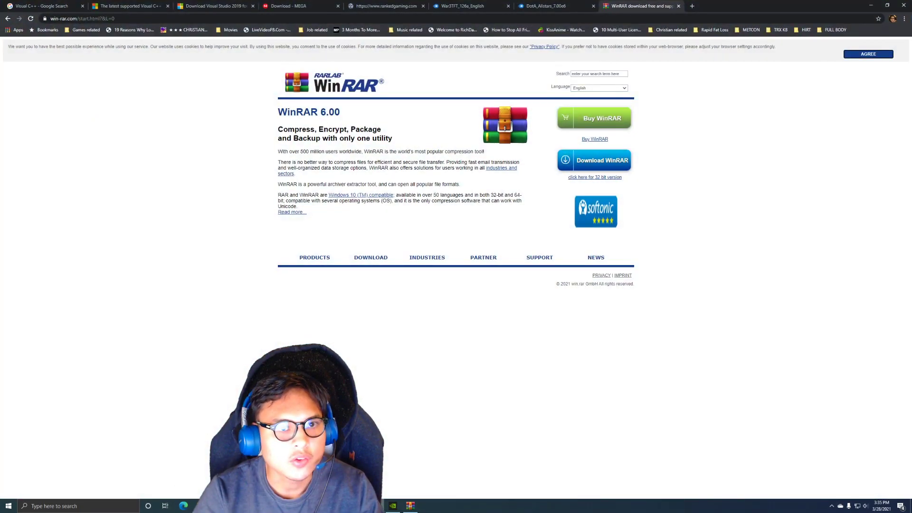
View the rankedgaming.com page that offers the client download in Chrome and return to the desktop.
click(384, 5)
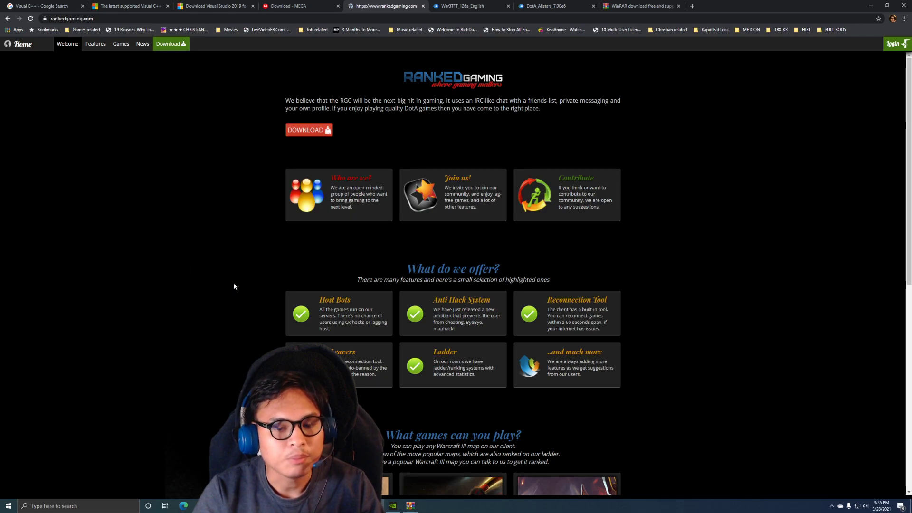
mouse_move(357, 506)
click(374, 506)
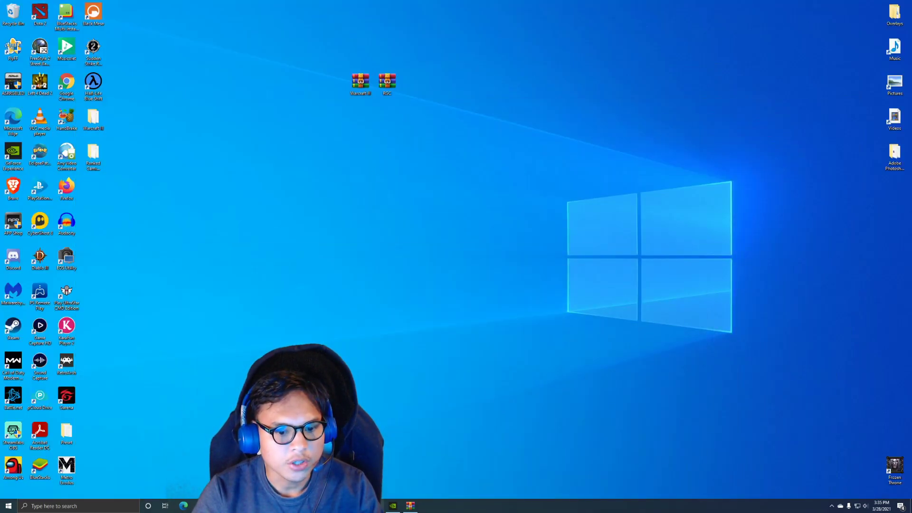
click(374, 506)
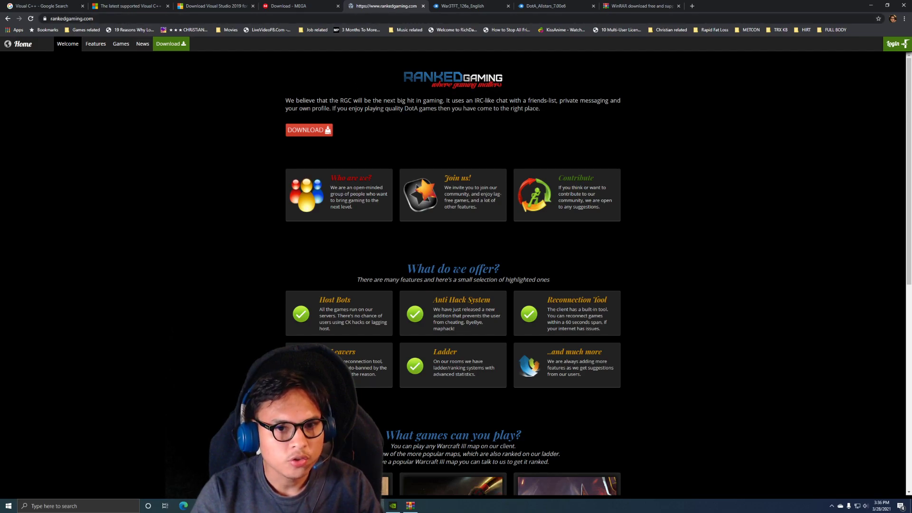
key(super+d)
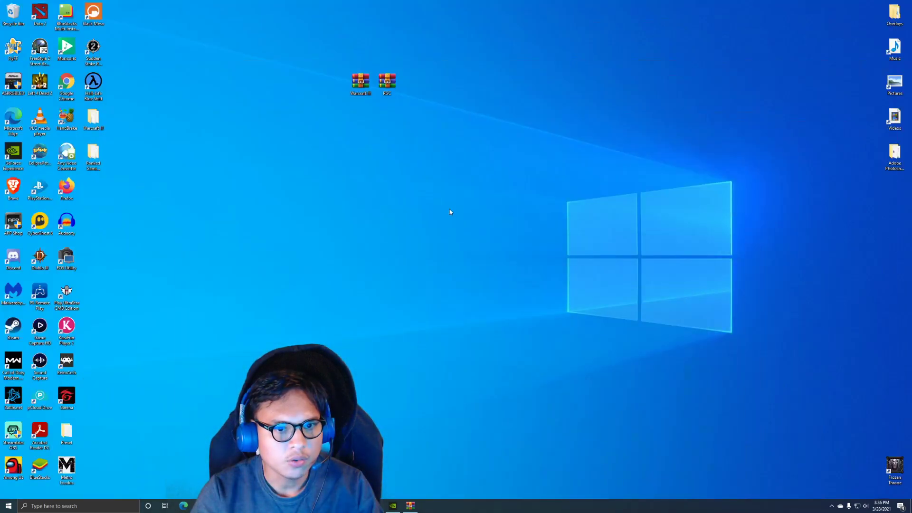
View the contents of the RGC archive on the desktop and close it.
double_click(387, 85)
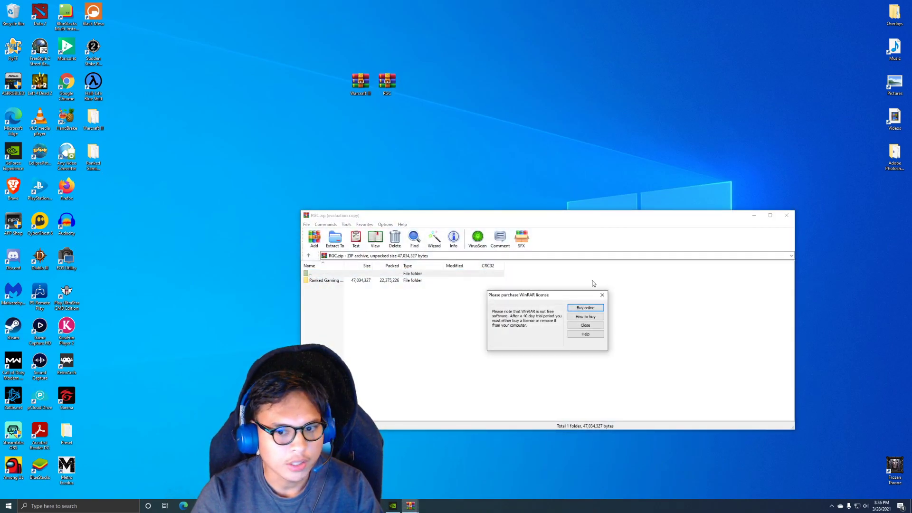
click(604, 295)
click(787, 216)
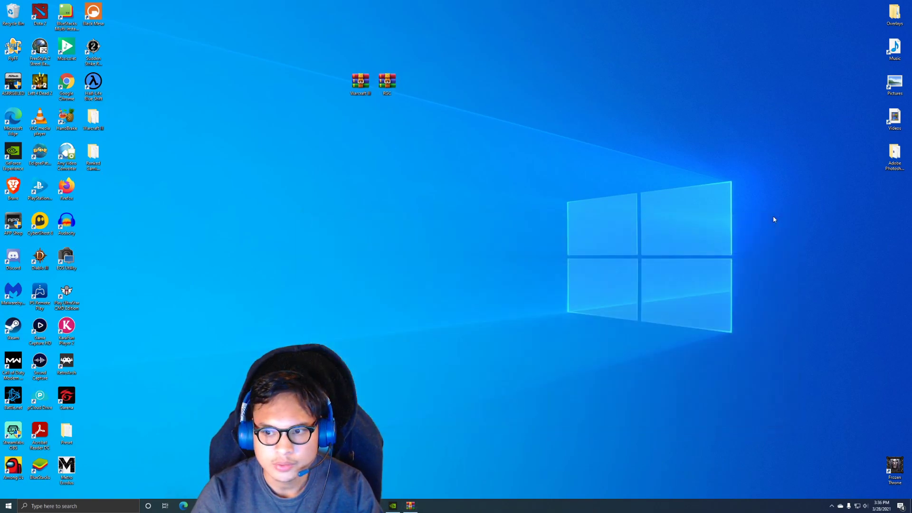
Create a shortcut to the rgc application in the Ranked Gaming Client folder, move it to the desktop, and minimize the folder.
double_click(93, 164)
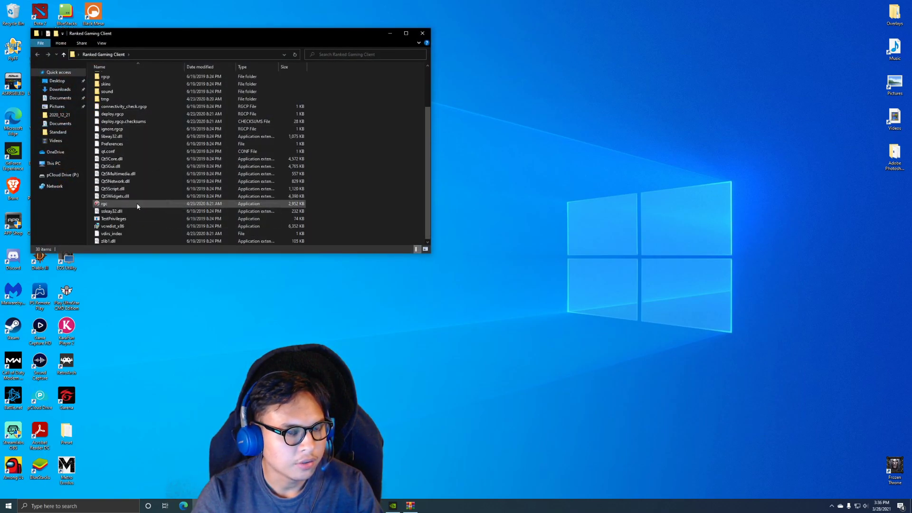
click(120, 205)
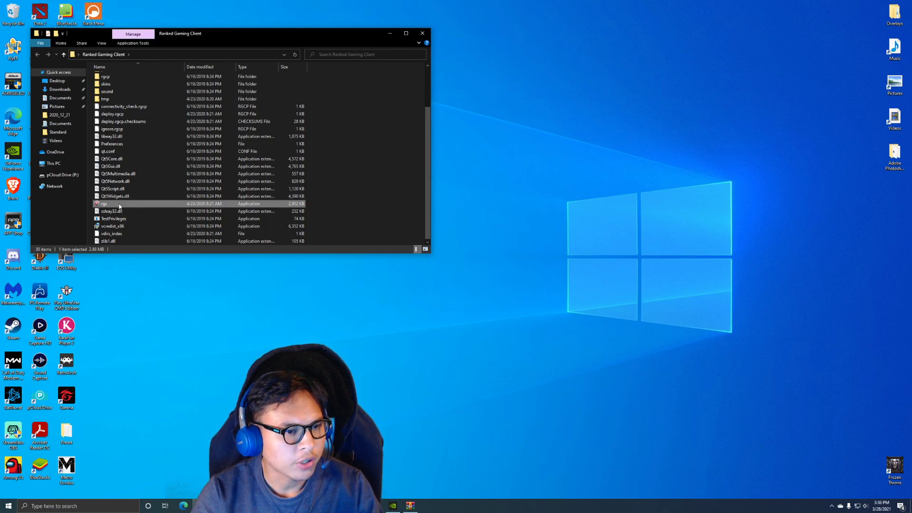
right_click(120, 205)
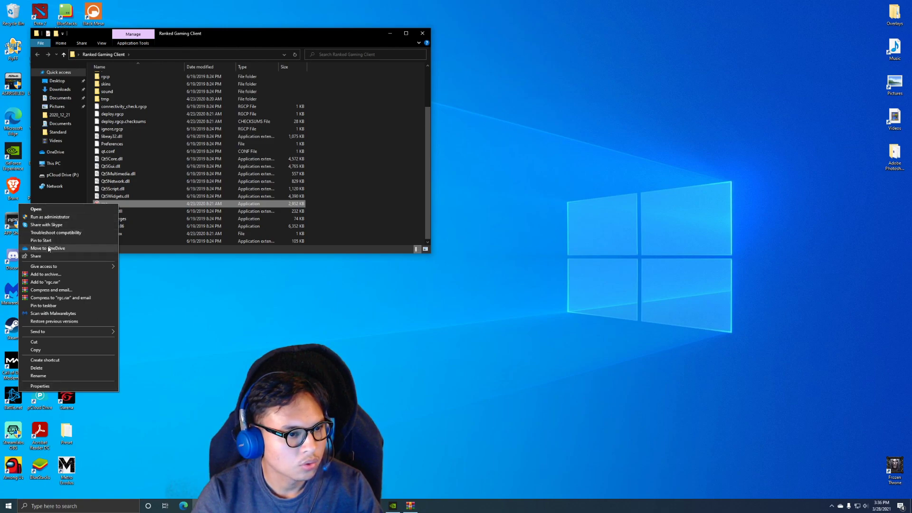
mouse_move(60, 336)
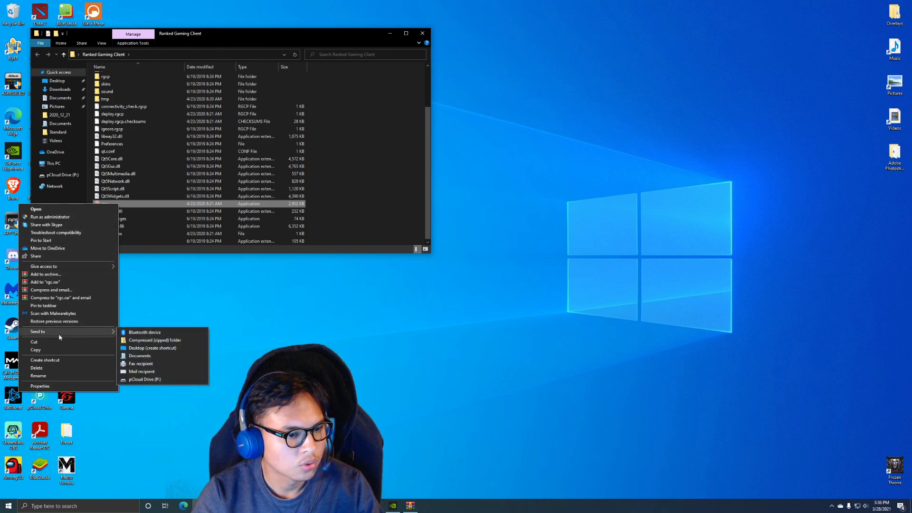
click(45, 360)
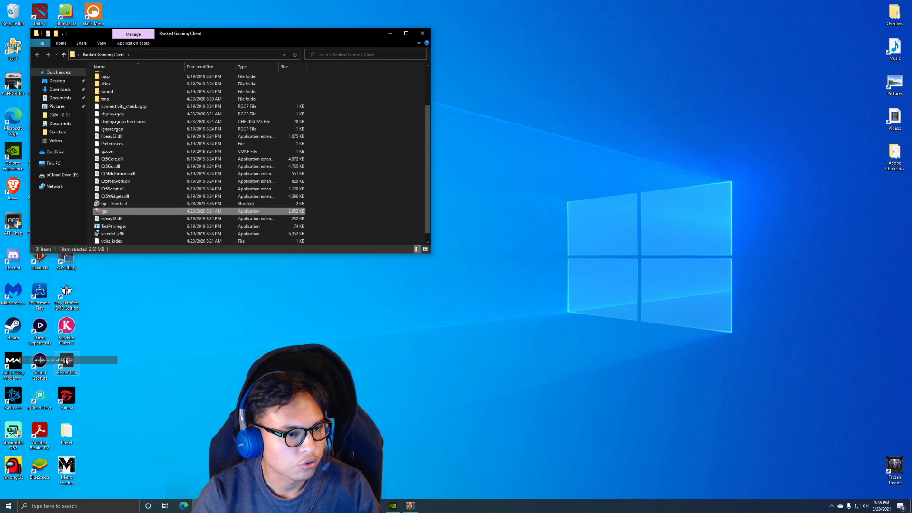
click(122, 205)
drag(119, 206, 412, 371)
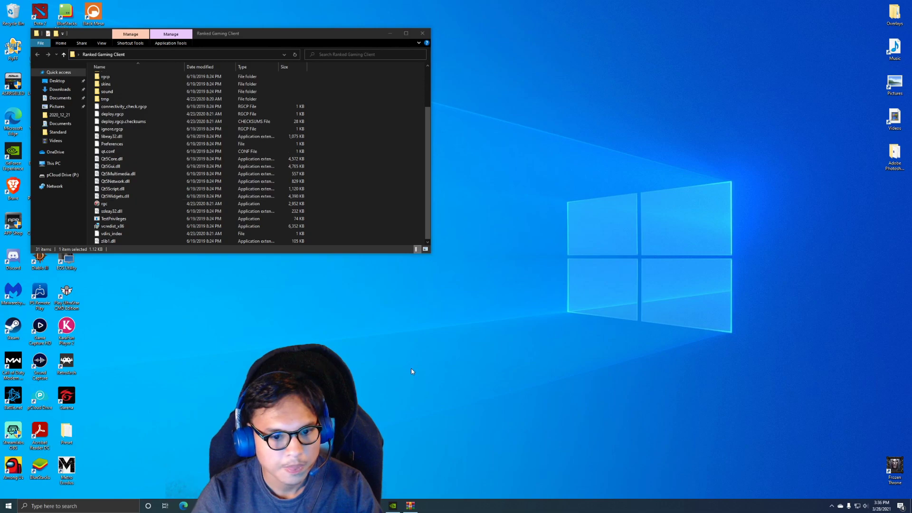
click(390, 35)
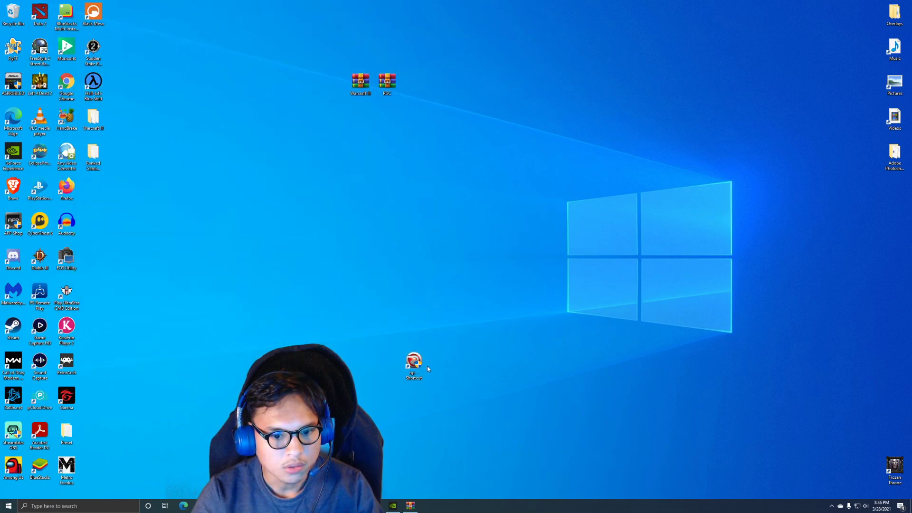
Launch the Ranked Gaming Client from its desktop shortcut, download the offered patch, and dismiss the server challenge error.
double_click(424, 364)
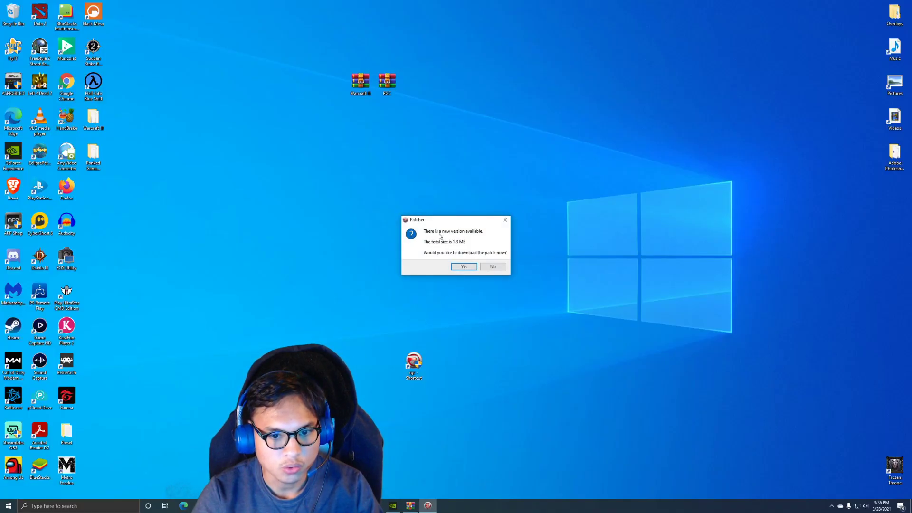
click(461, 268)
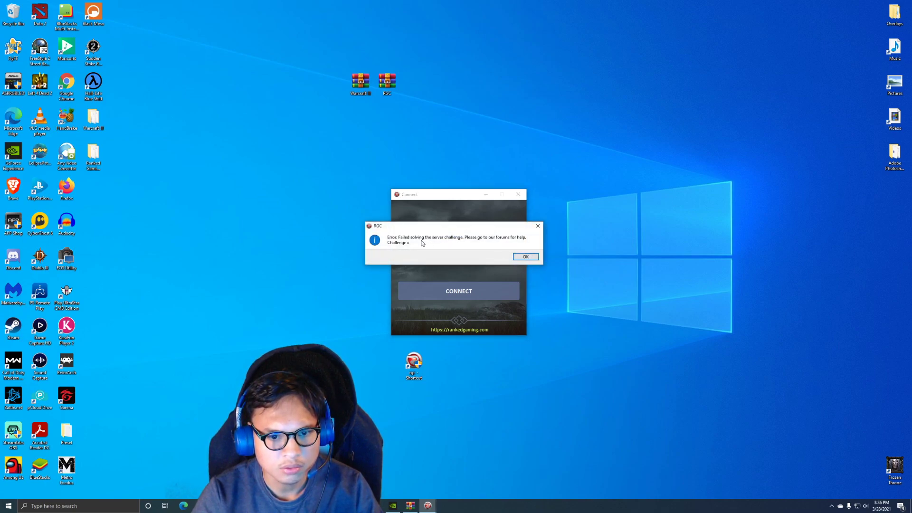
click(536, 259)
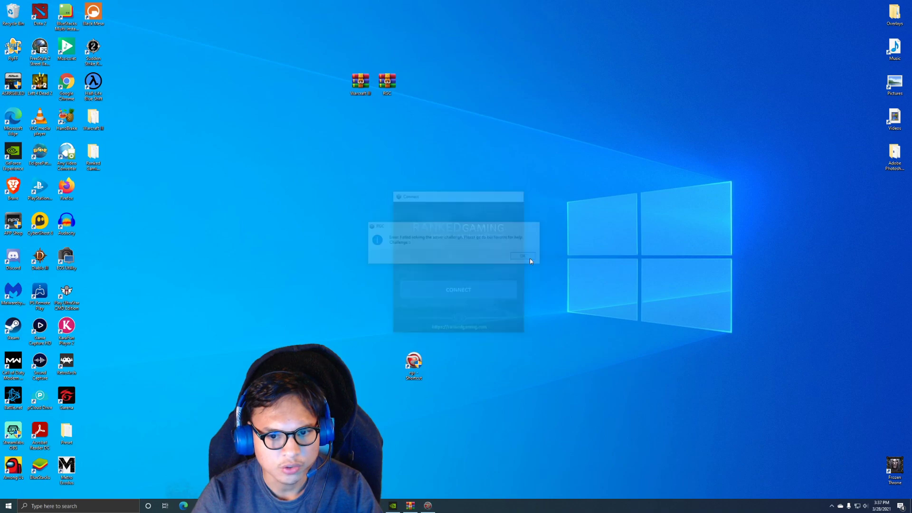
Relaunch the Ranked Gaming Client, connect to the server, and log in with the account name and password.
double_click(409, 362)
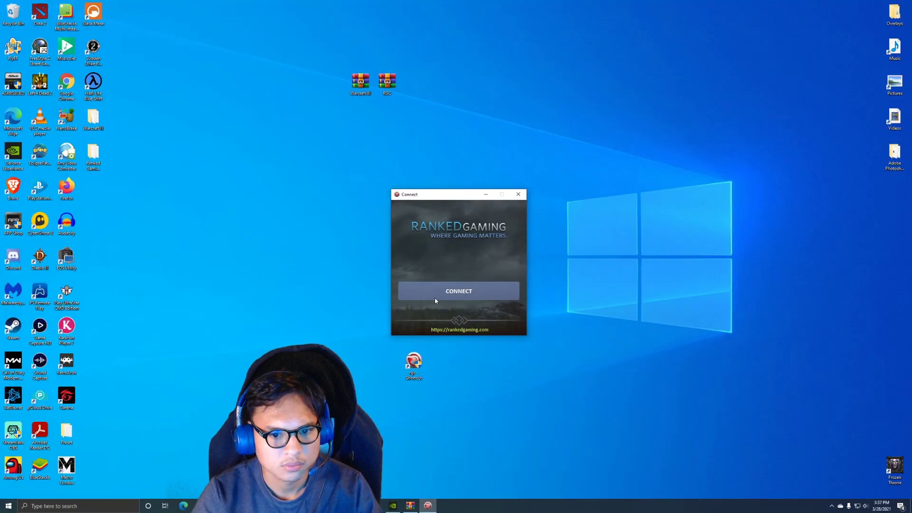
click(435, 298)
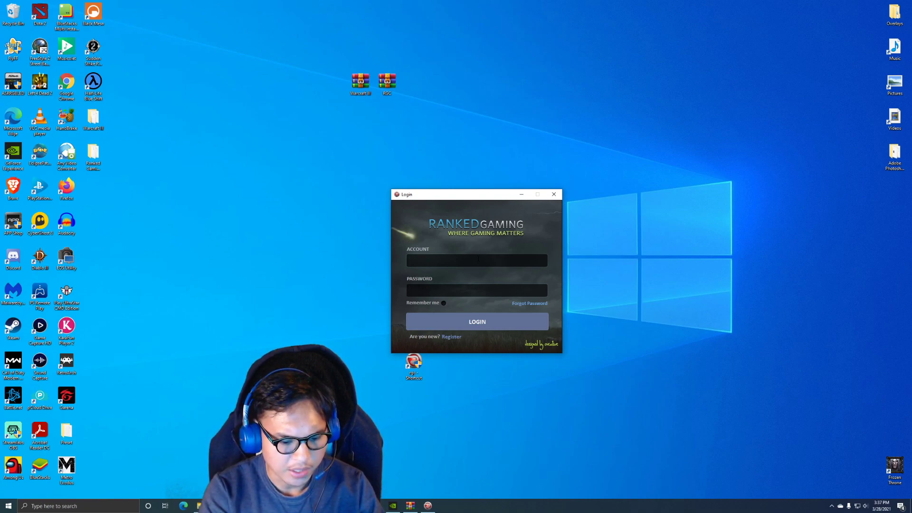
text(mongoose_0)
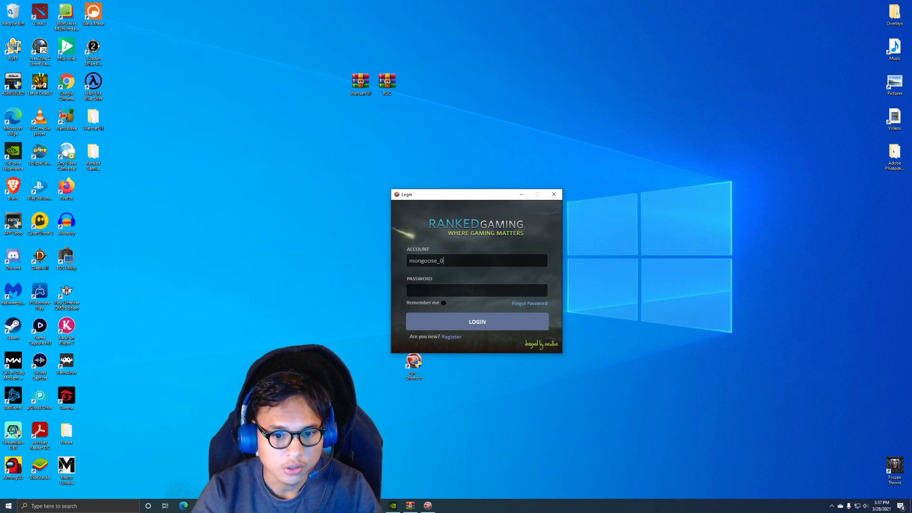
click(475, 288)
text(****)
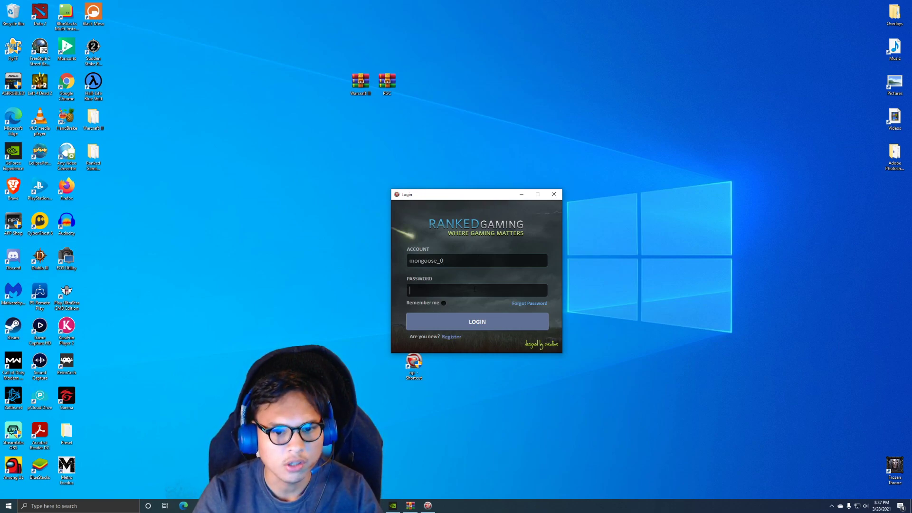
text(***)
key(Return)
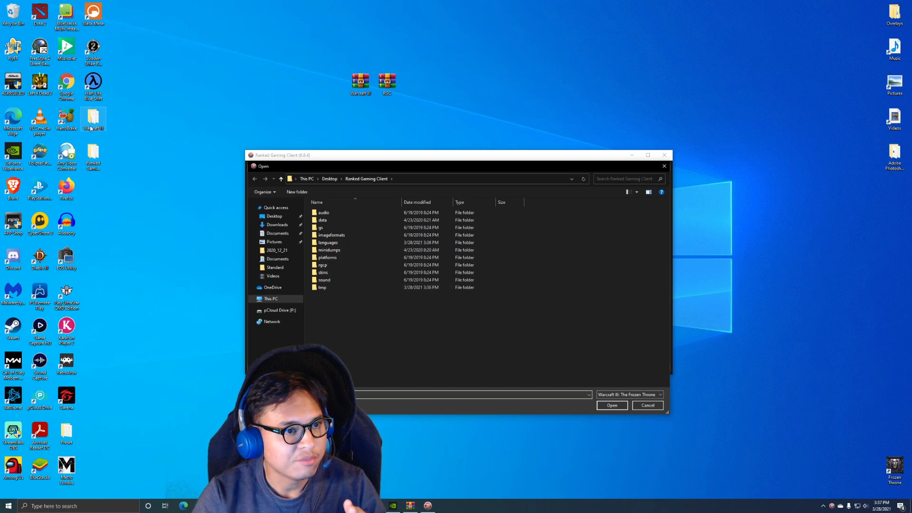
Choose the Frozen Throne shortcut on the desktop as the client's Warcraft III game file.
click(282, 218)
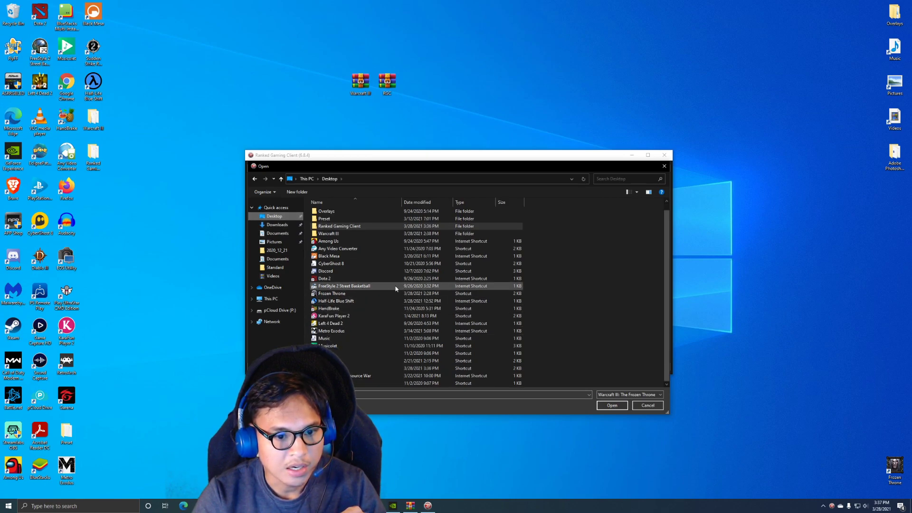
click(340, 293)
click(611, 406)
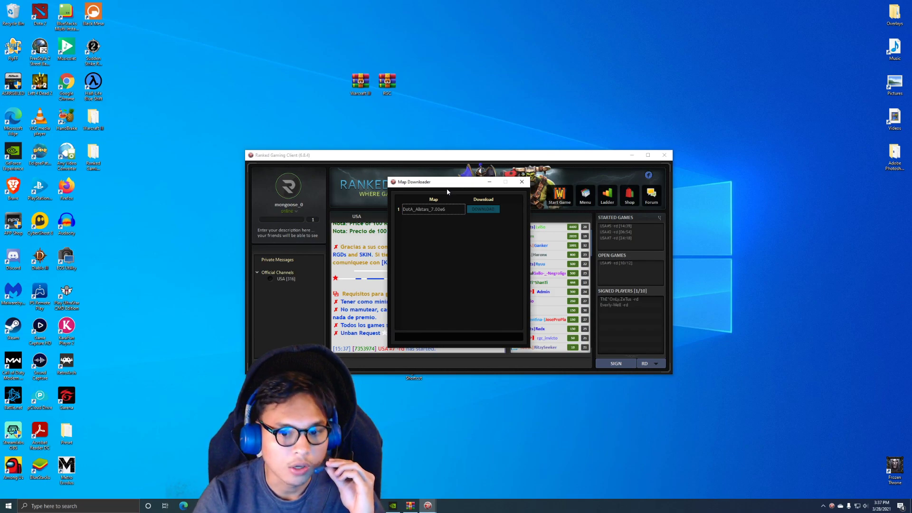
Try to download the DotA_Allstars_7.00e6 map using the desktop's Frozen Throne shortcut as the game file.
click(481, 214)
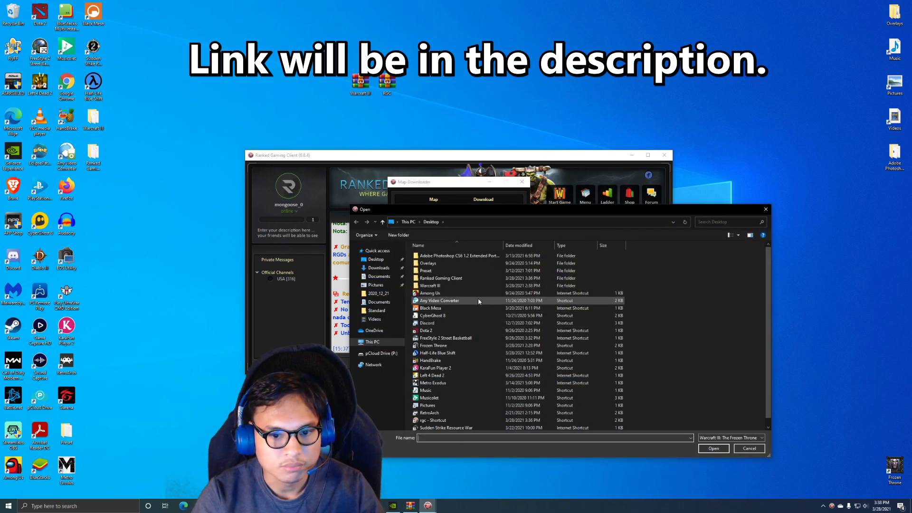
double_click(475, 286)
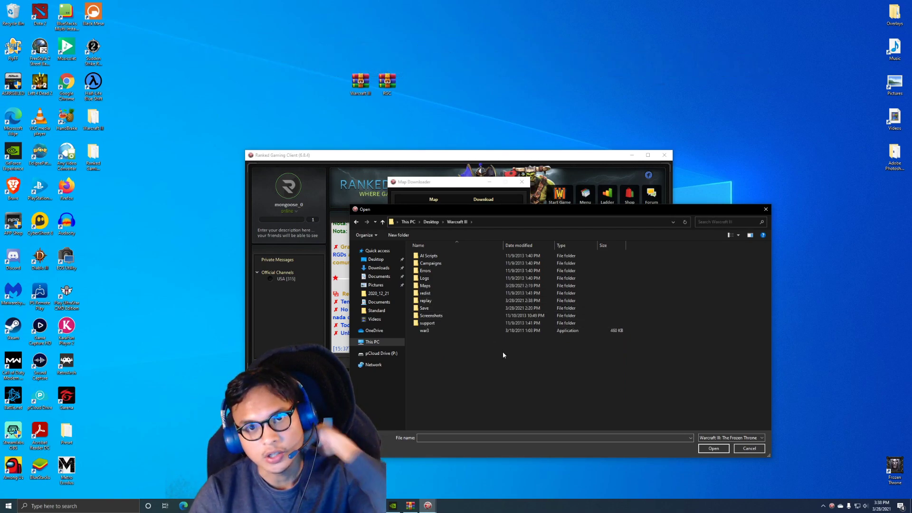
key(alt+Left)
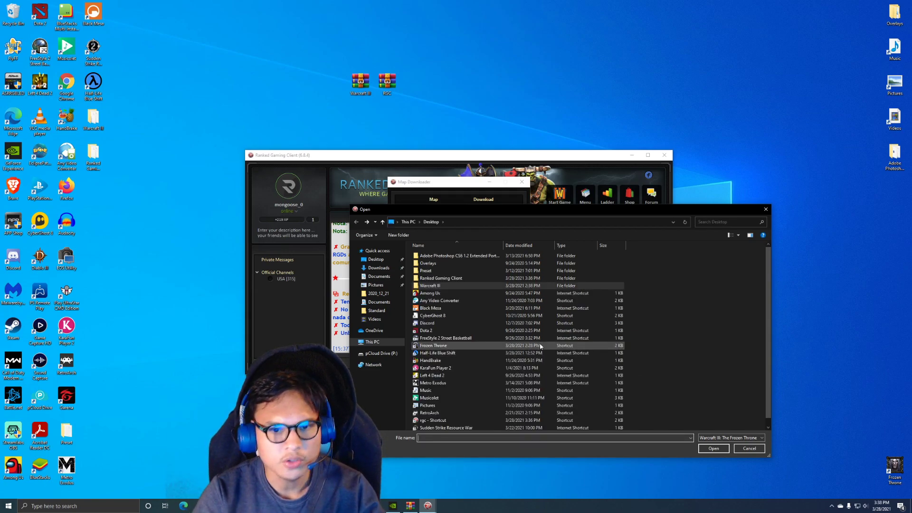
click(471, 349)
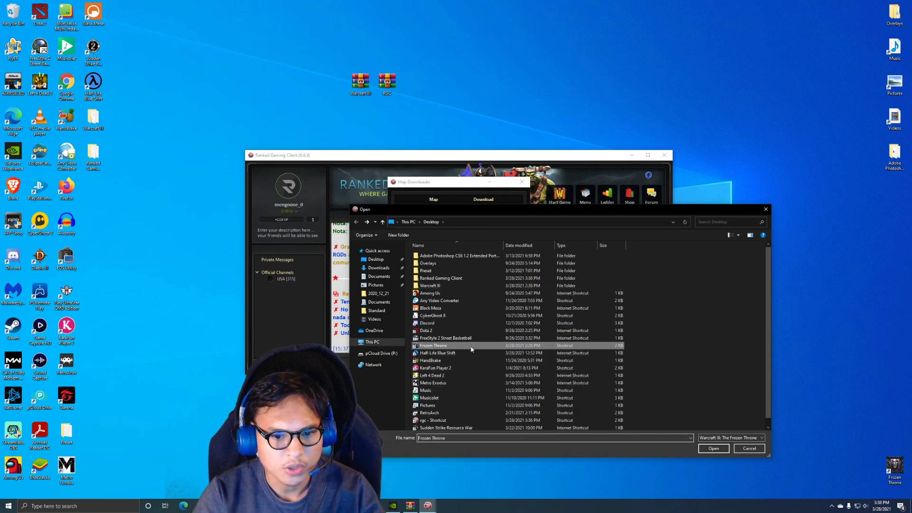
click(713, 448)
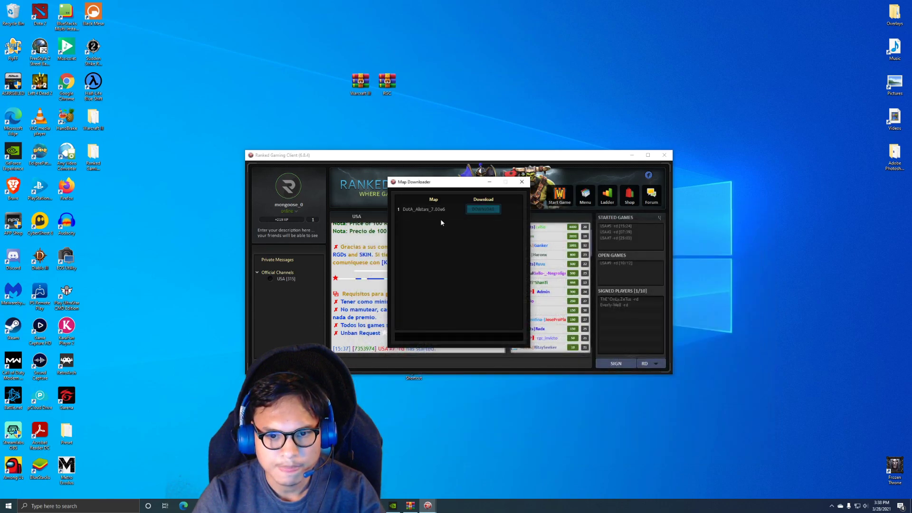
Start the DotA_Allstars_7.00e6 download with war3 from the desktop's Warcraft III folder as the game file, and move the Map Downloader clear of the client.
click(483, 210)
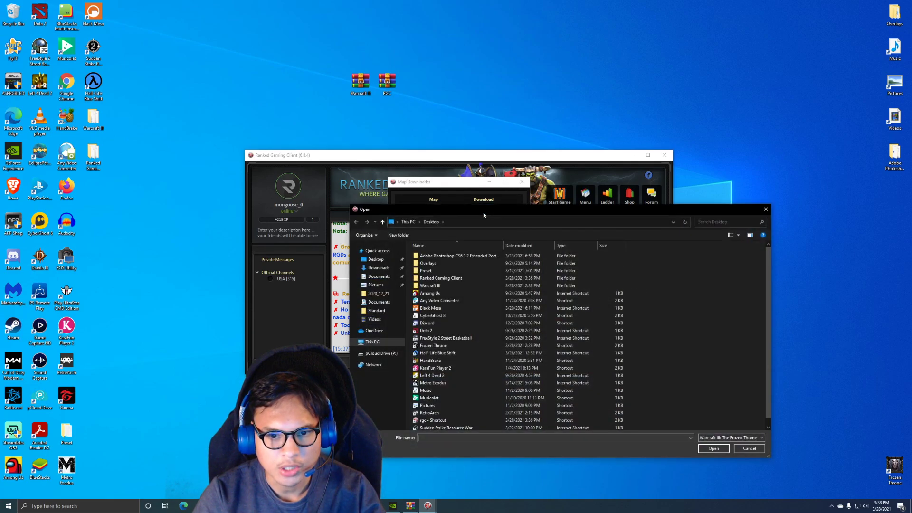
double_click(473, 286)
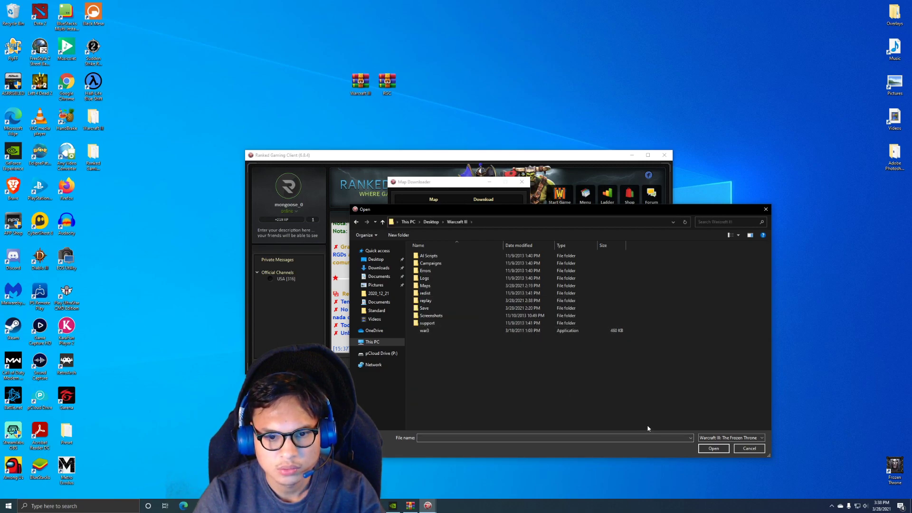
click(462, 332)
click(703, 447)
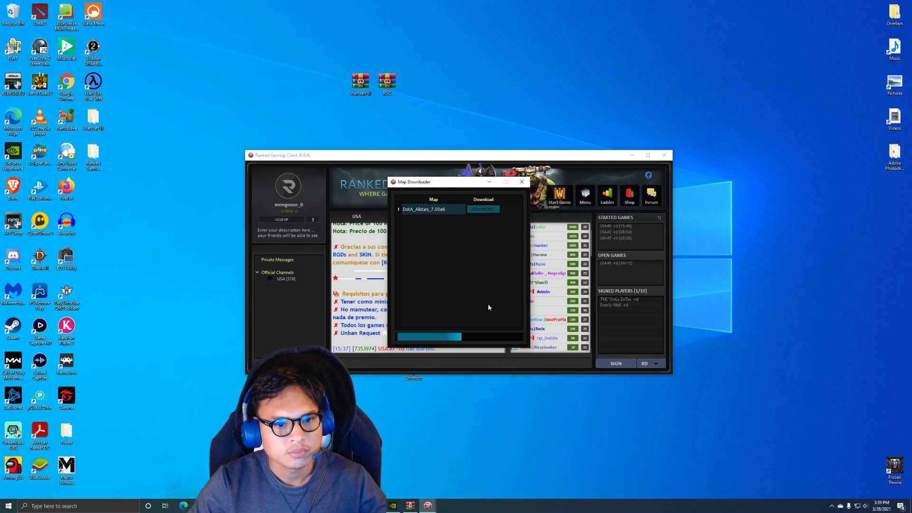
drag(466, 183, 777, 166)
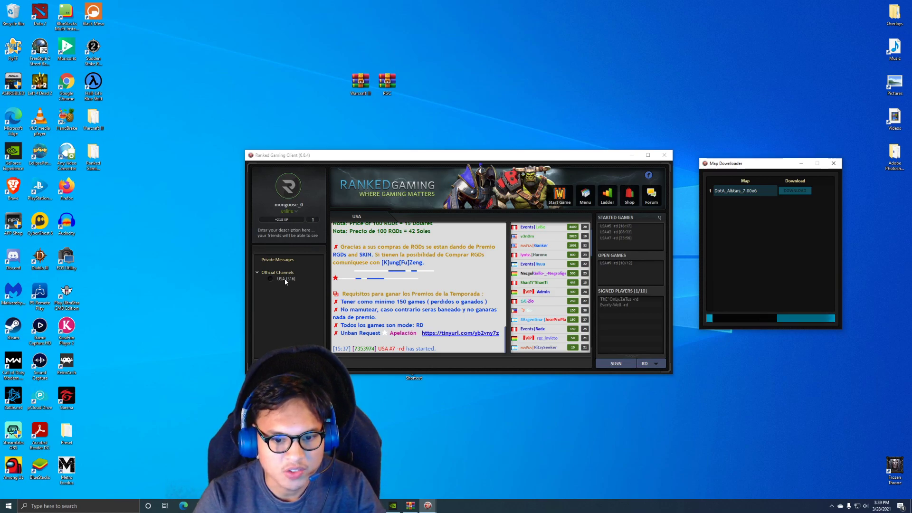
Open the client's room list, move it beside the client window, and join the Perú room under DotA's American regional rooms.
click(290, 296)
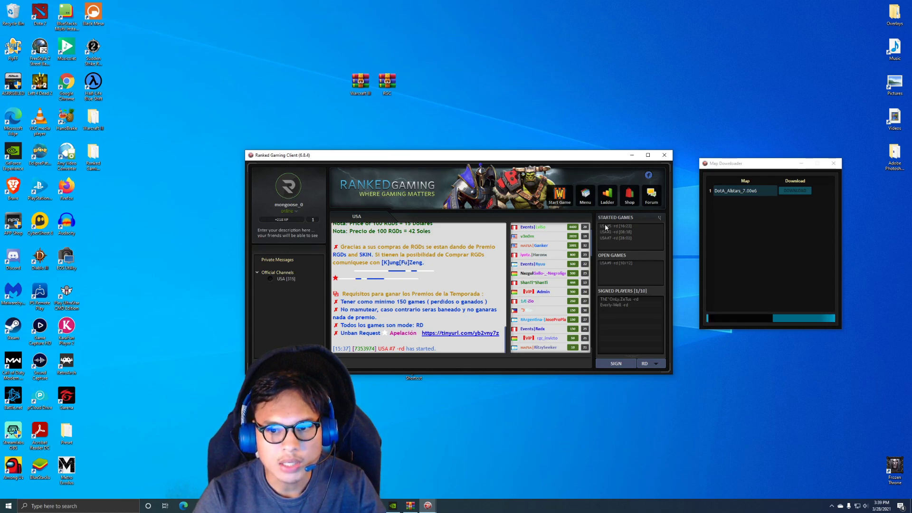
click(586, 196)
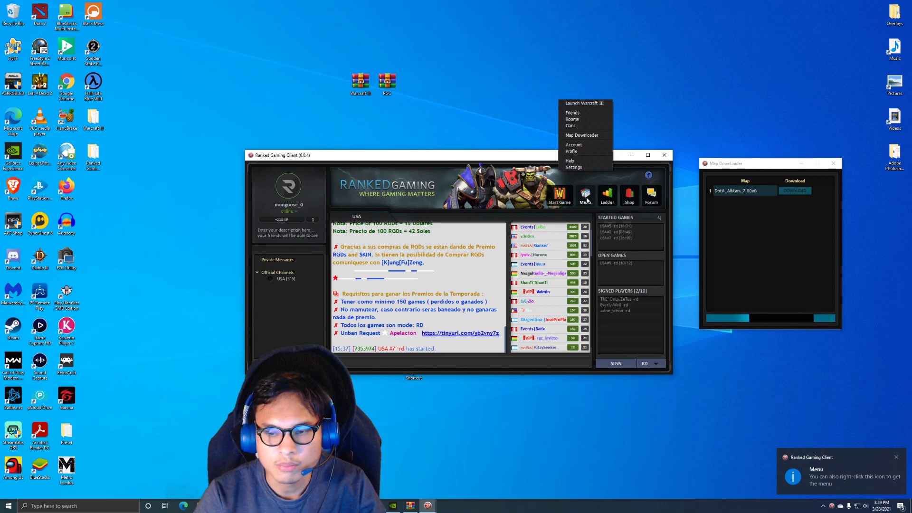
click(580, 119)
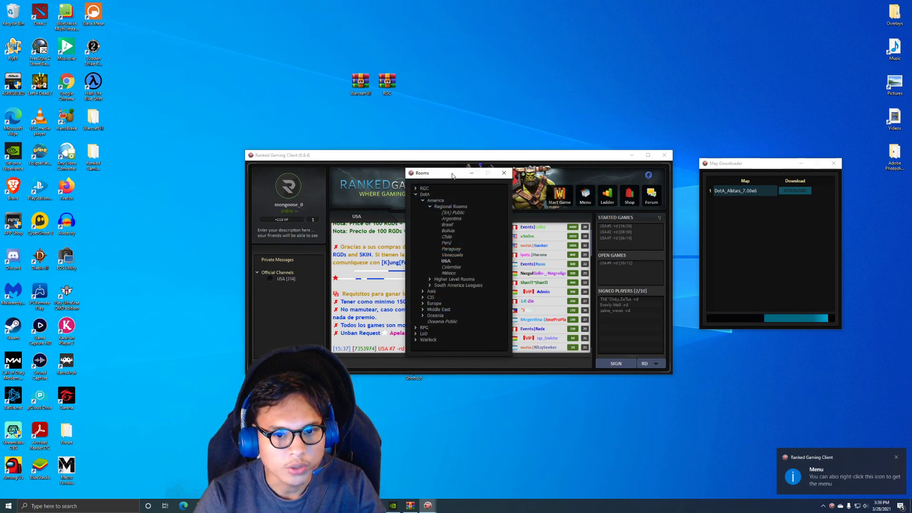
drag(453, 176, 187, 144)
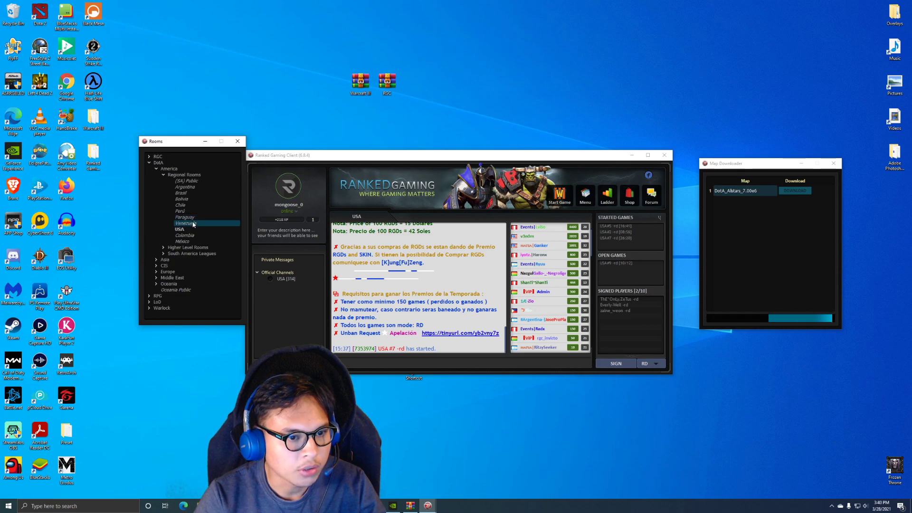
double_click(180, 211)
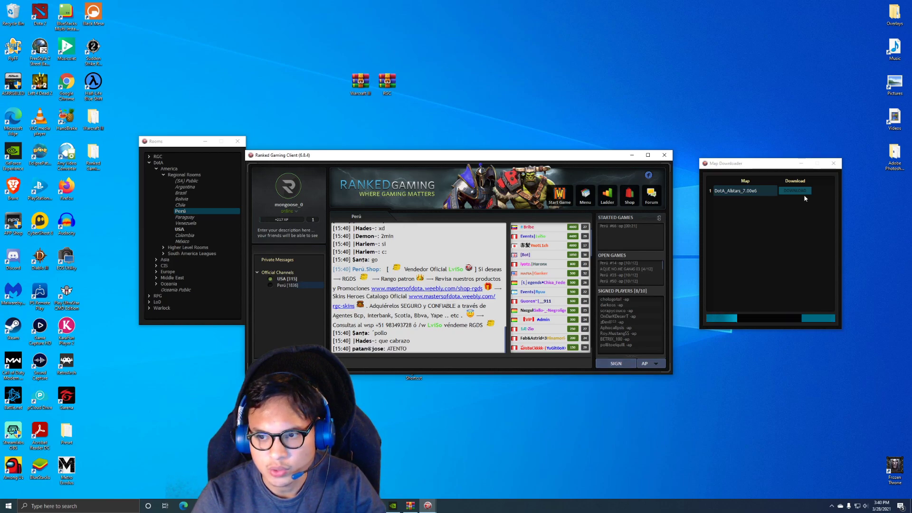
Close the Map Downloader and the room list, and move the client window to the desktop's upper-right corner.
click(831, 164)
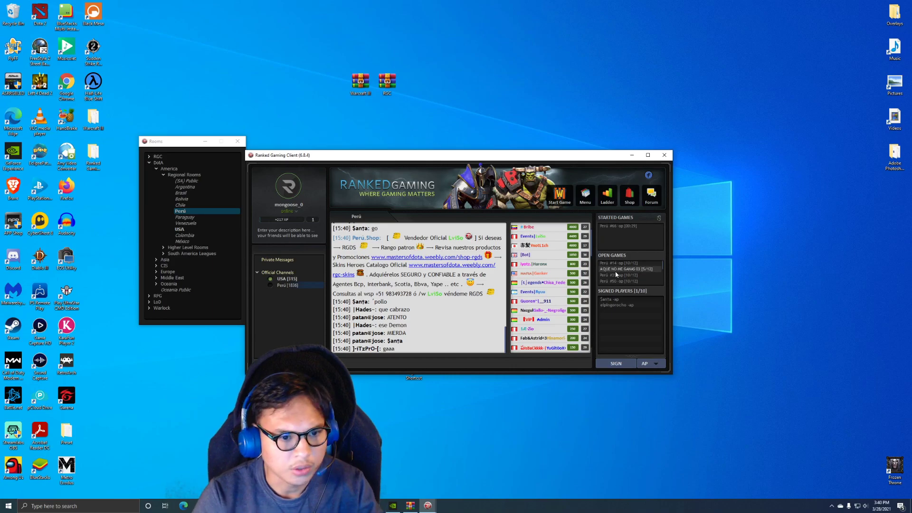
drag(531, 159, 747, 30)
click(211, 144)
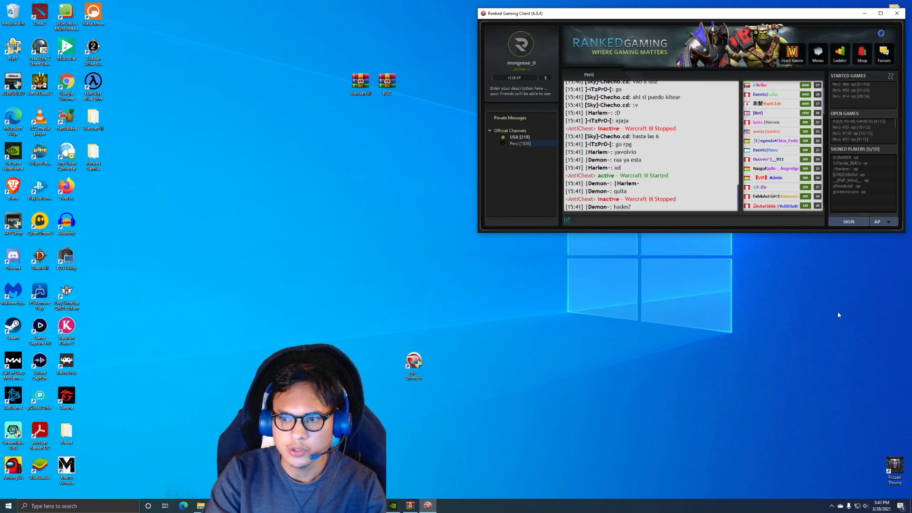
Start Warcraft III from the Ranked Gaming Client, move the game window clear of the client, and sign up for an AP game in the Perú room.
click(792, 56)
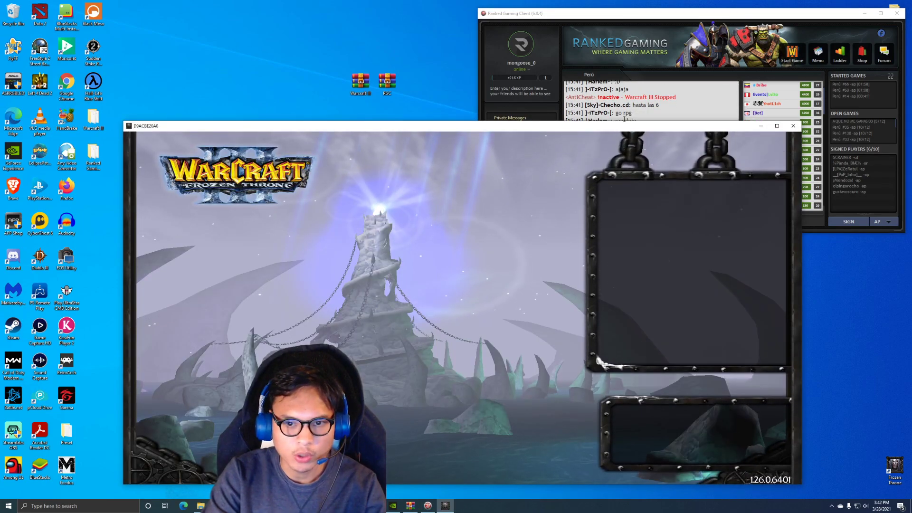
drag(622, 130, 500, 139)
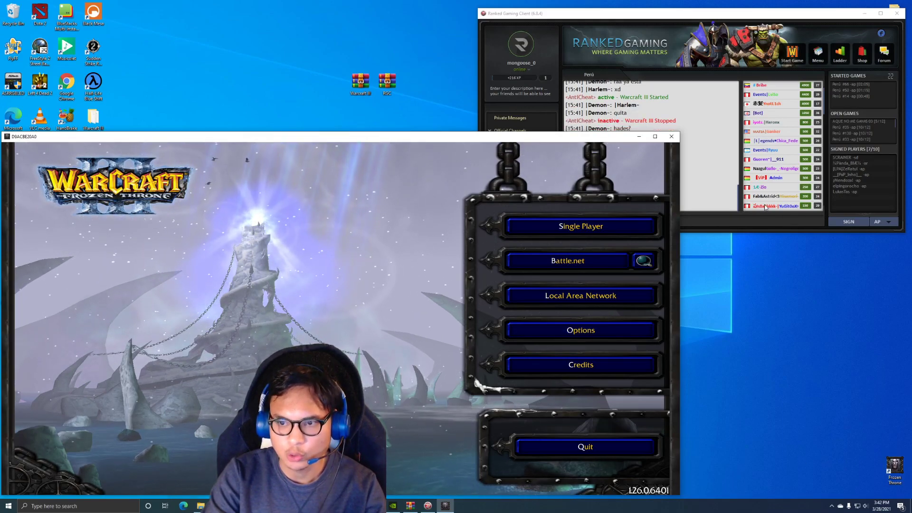
click(713, 187)
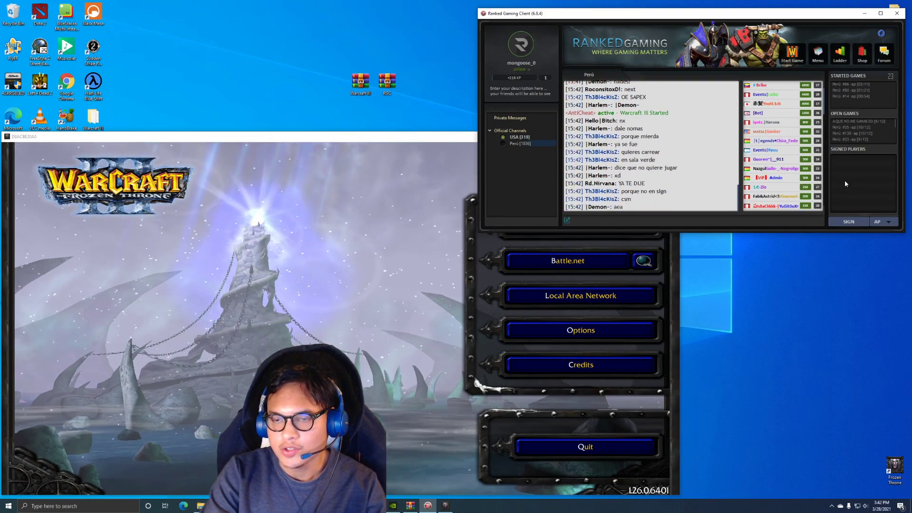
click(849, 222)
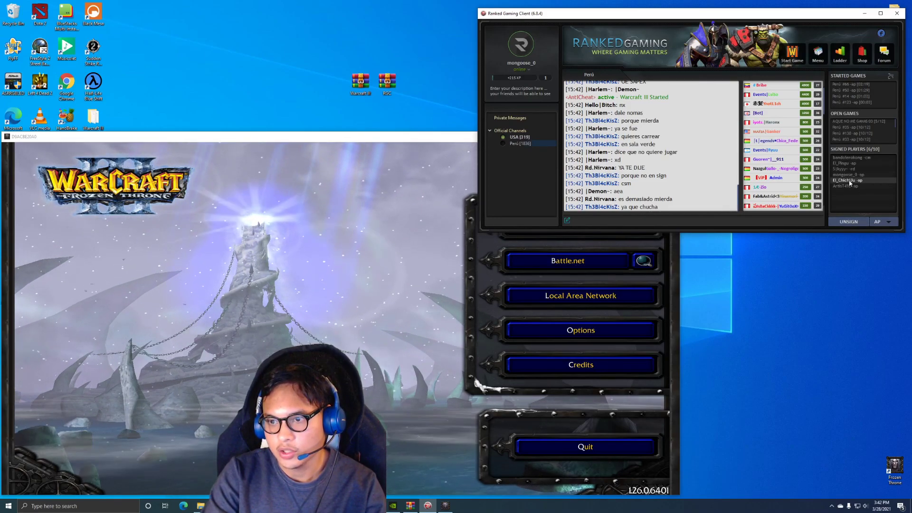
Open Warcraft III's Local Area Network games and try to join the Perú #71 -ap game.
click(580, 309)
click(538, 302)
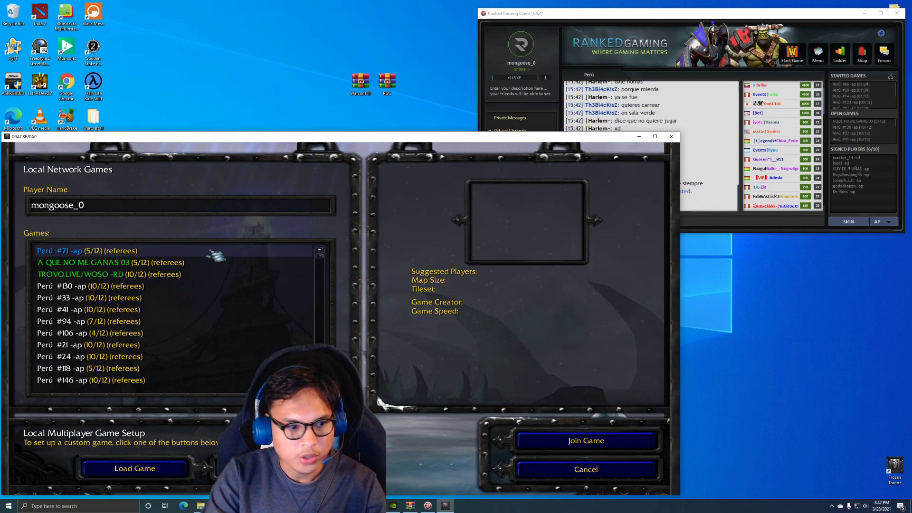
click(75, 252)
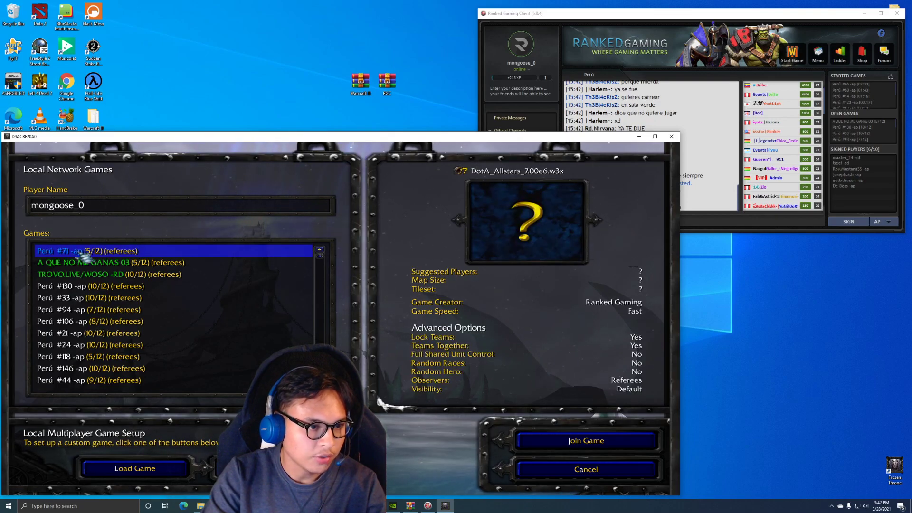
double_click(85, 256)
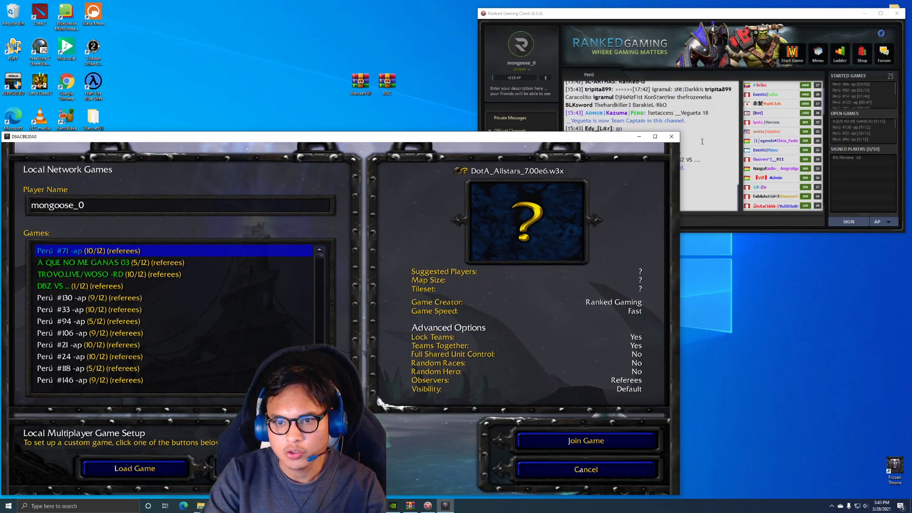
Find the DotA_Allstars_7.00e6.w3x map link in the client's channel information, checking Perú and USA, and open its epicwar.com page from the USA channel.
click(726, 148)
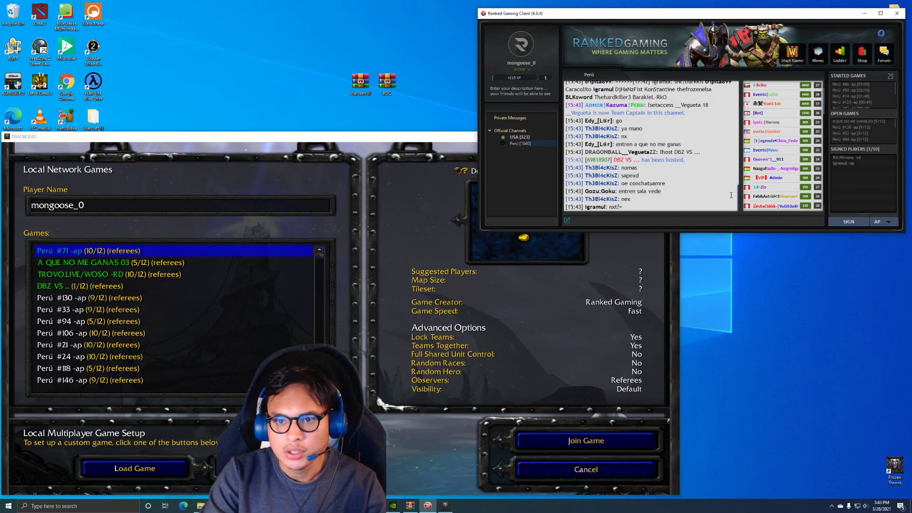
drag(739, 200, 746, 124)
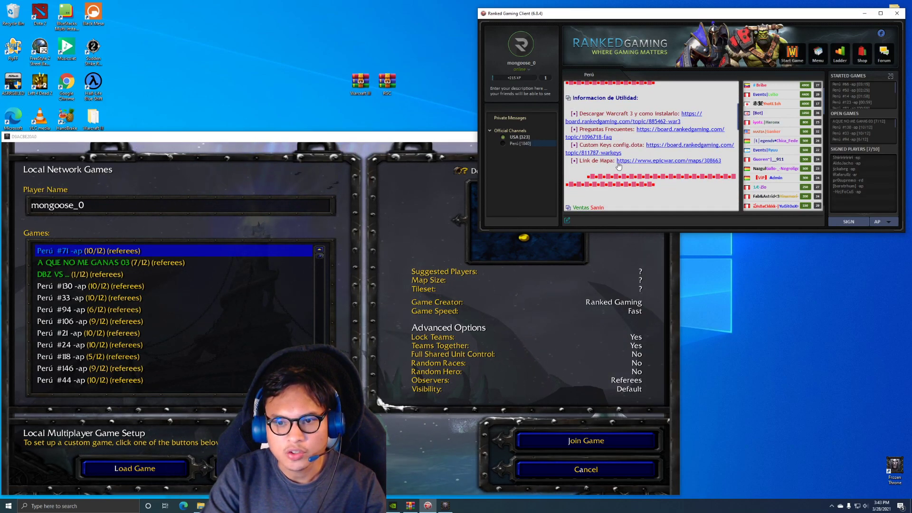
click(516, 138)
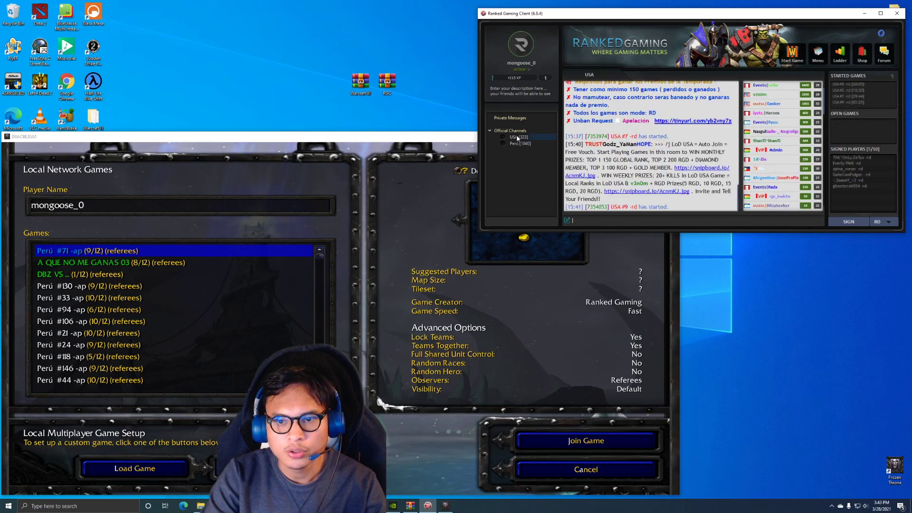
drag(738, 199, 736, 104)
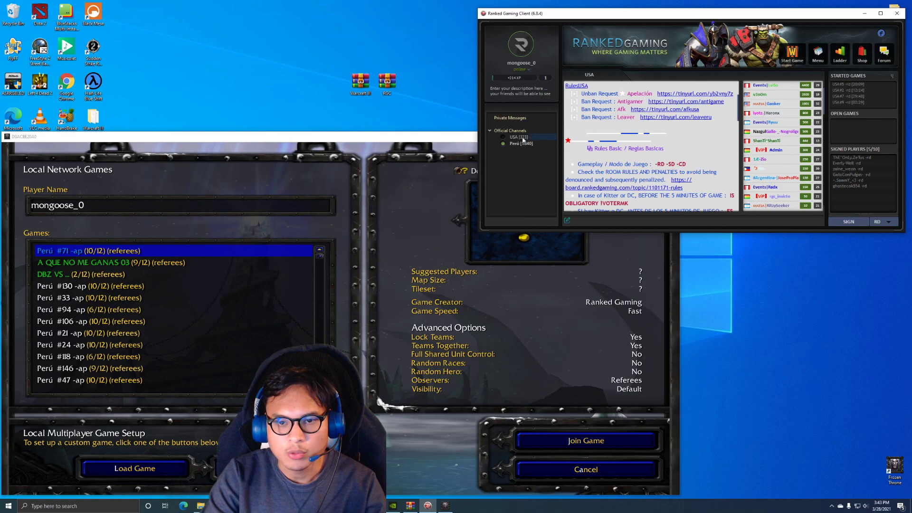
scroll(690, 172, down, 3)
scroll(679, 171, down, 10)
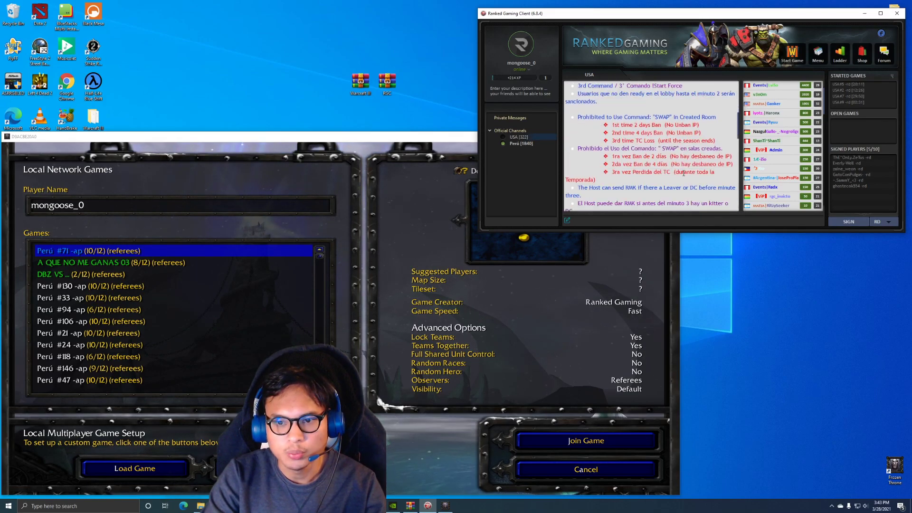
scroll(673, 168, down, 10)
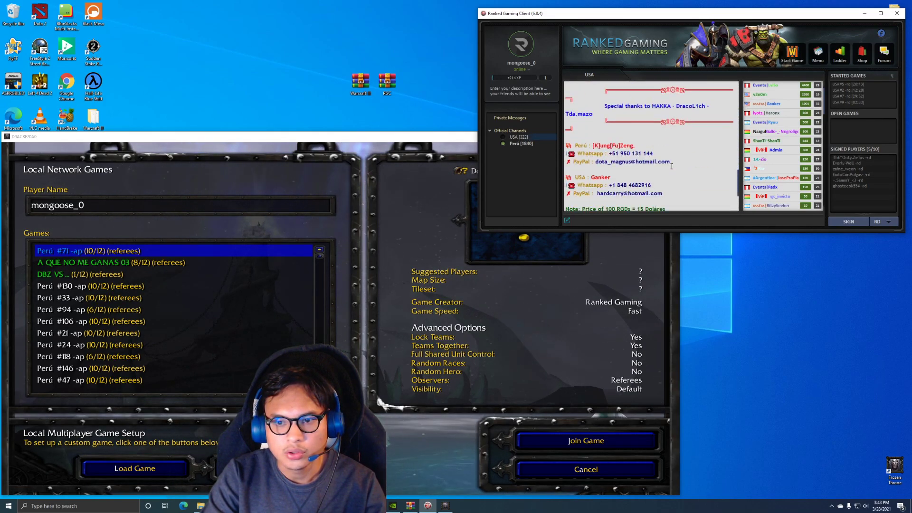
scroll(674, 159, down, 3)
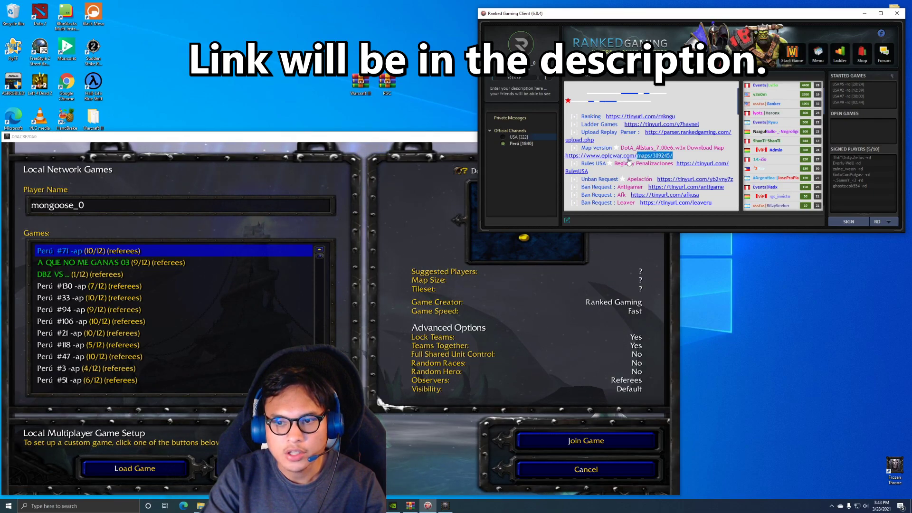
click(618, 155)
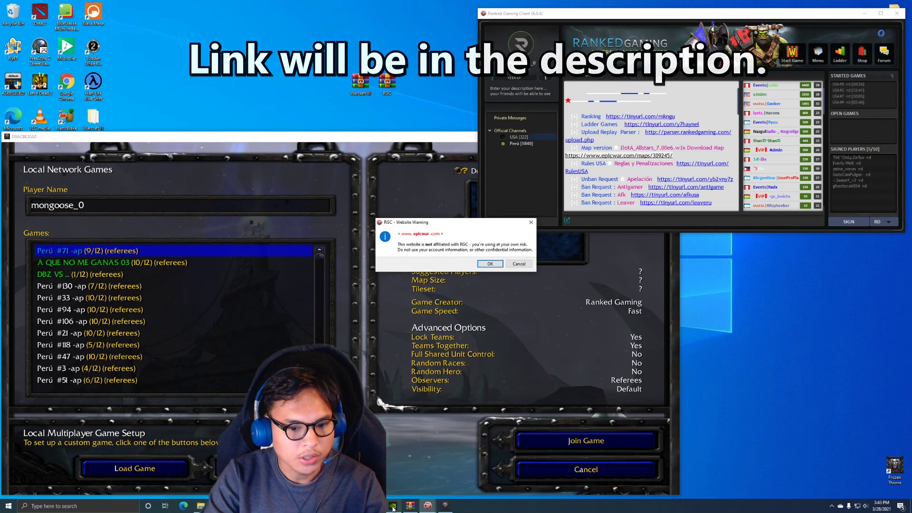
key(Return)
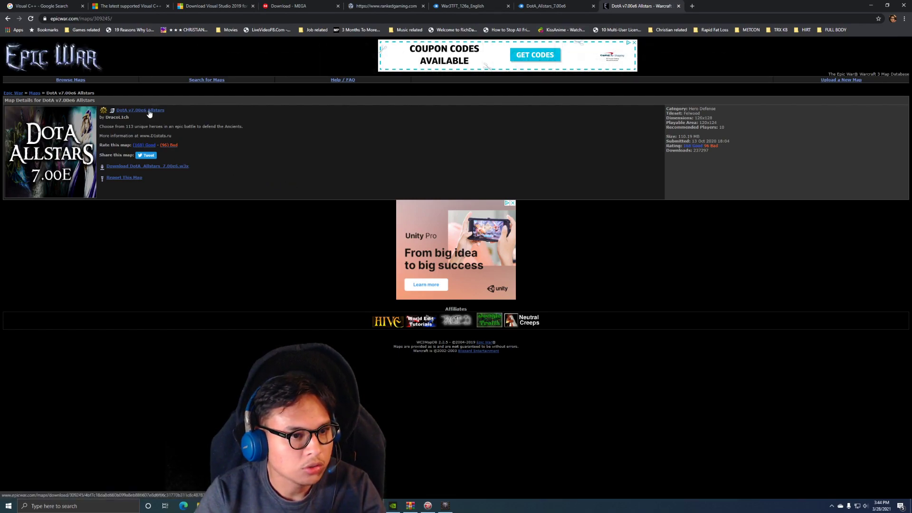
Download DotA_Allstars_7.00e6.w3x from Epic War and show the file in its folder.
click(151, 167)
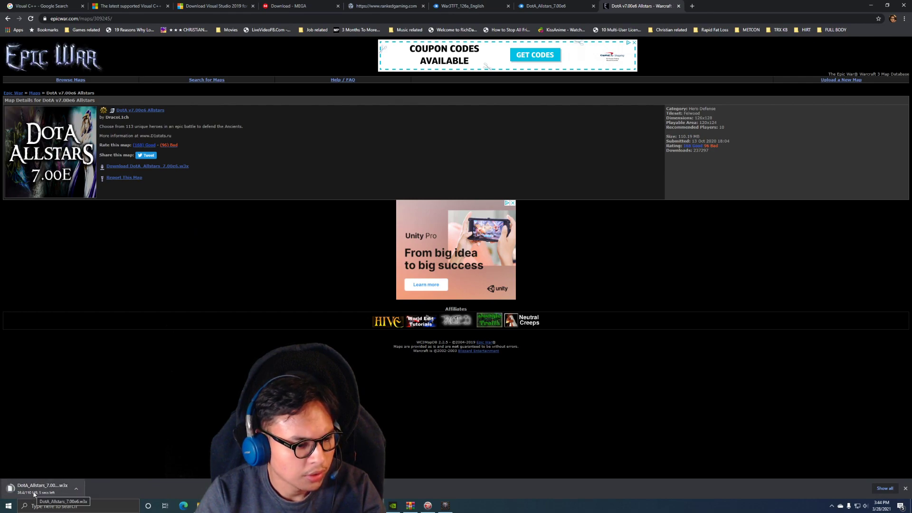
click(76, 490)
click(88, 465)
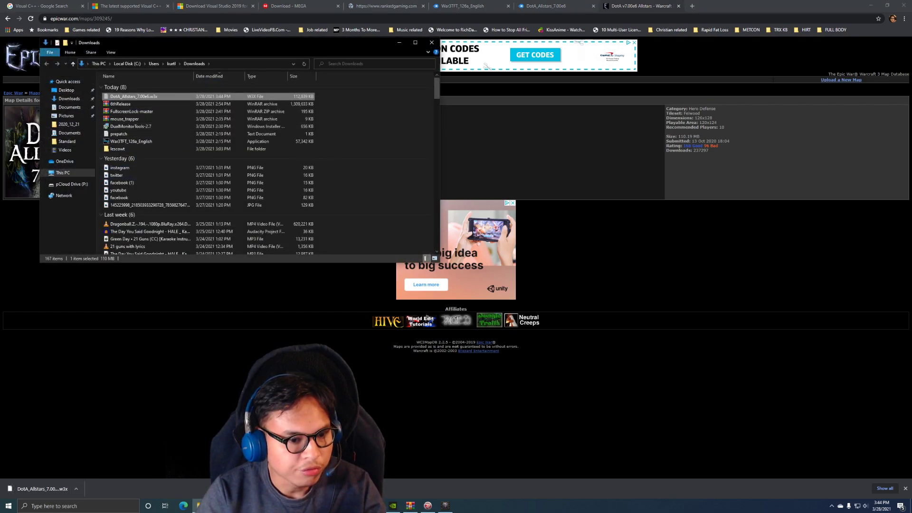
With the downloaded map file cut, switch to the Warcraft III folder and open the Download folder inside Maps.
mouse_move(200, 506)
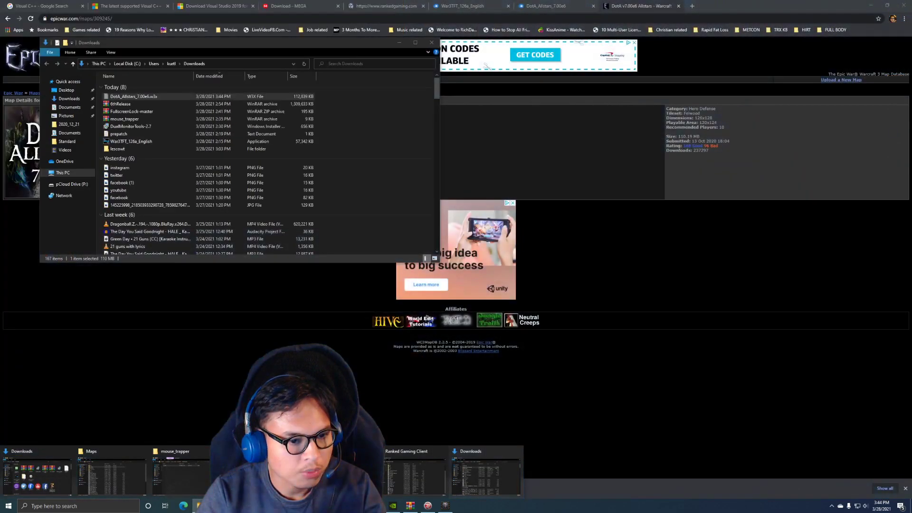
click(332, 470)
click(426, 93)
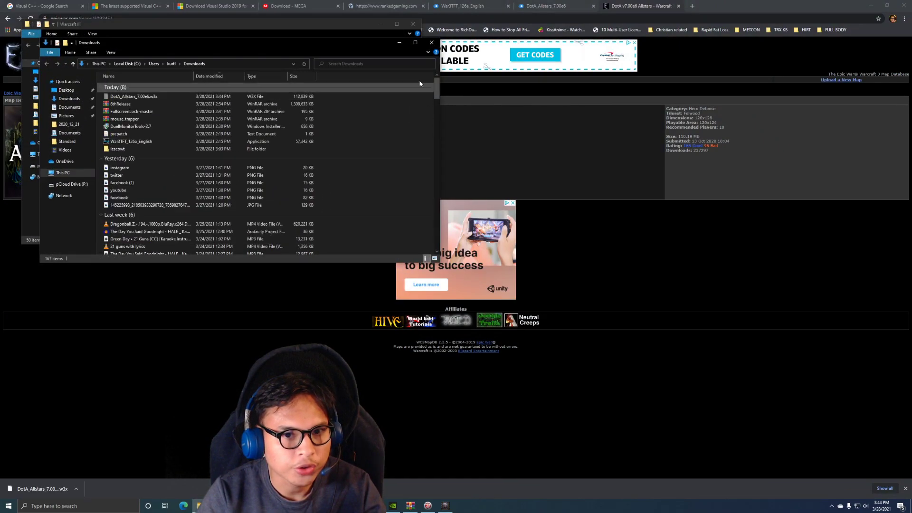
click(398, 44)
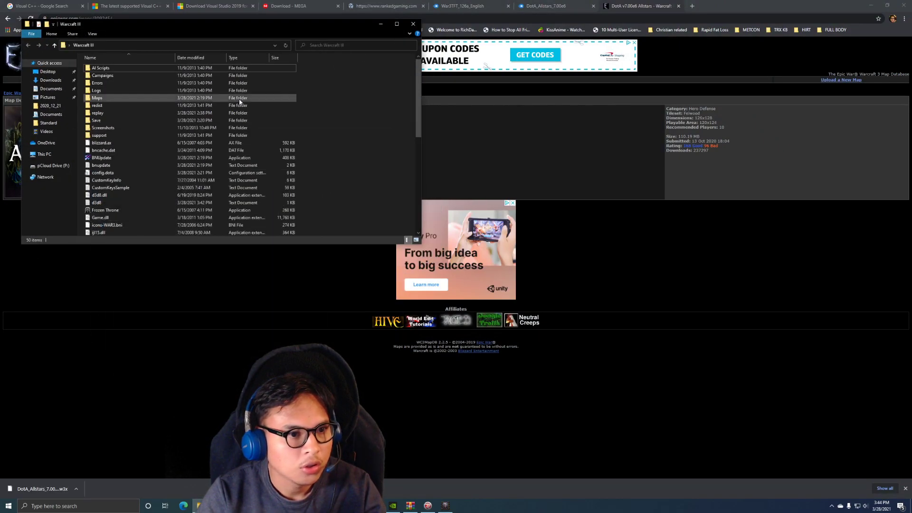
double_click(174, 101)
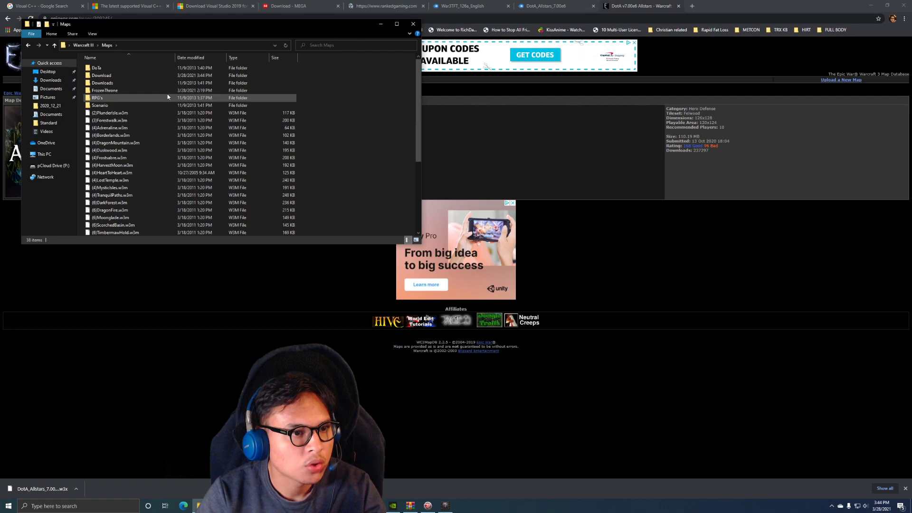
double_click(162, 83)
key(BackSpace)
double_click(164, 77)
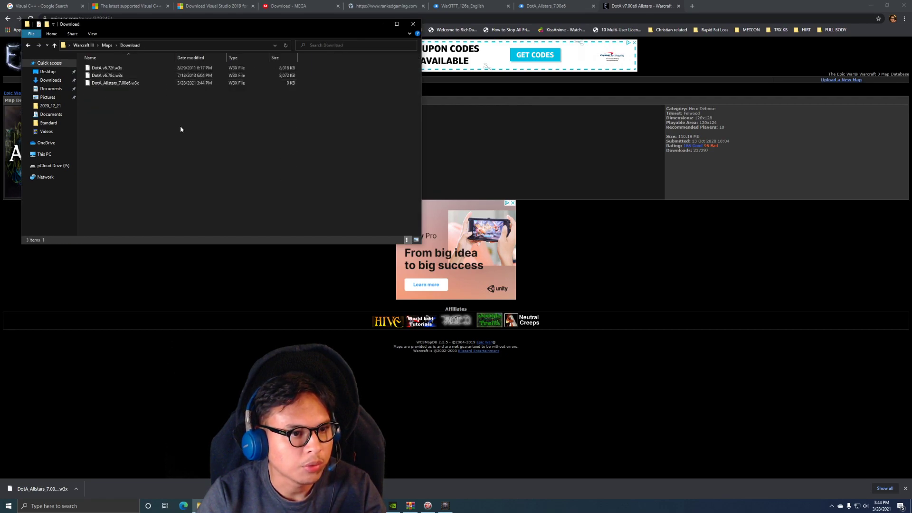
Paste the map into the Maps > Download folder, replacing the existing DotA_Allstars_7.00e6.w3x.
key(ctrl+v)
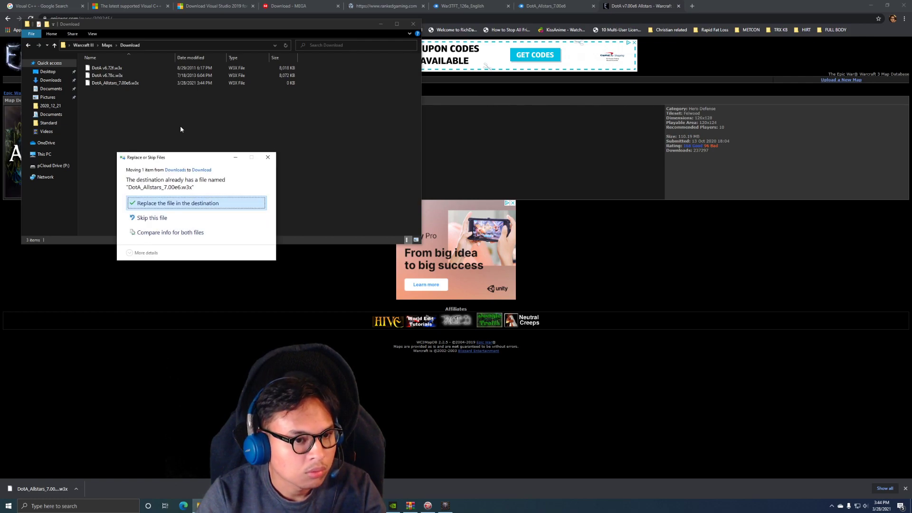
click(188, 204)
click(187, 206)
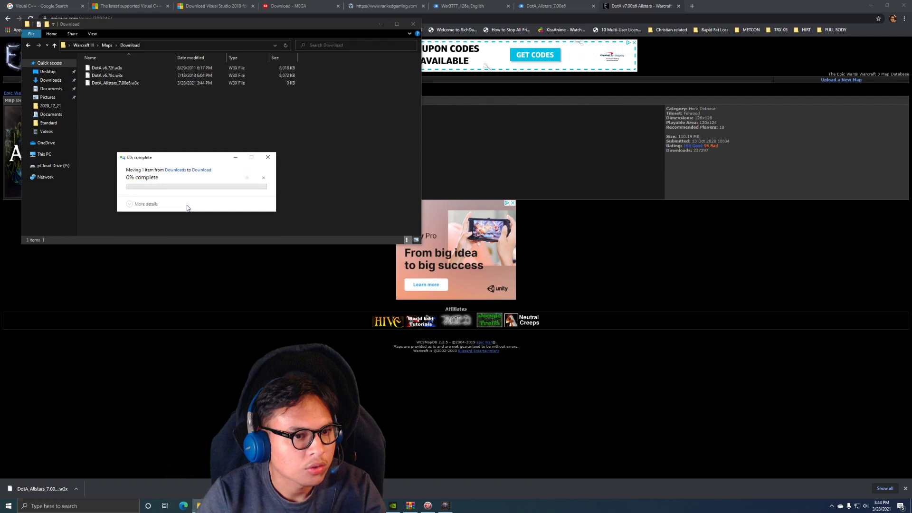
click(216, 207)
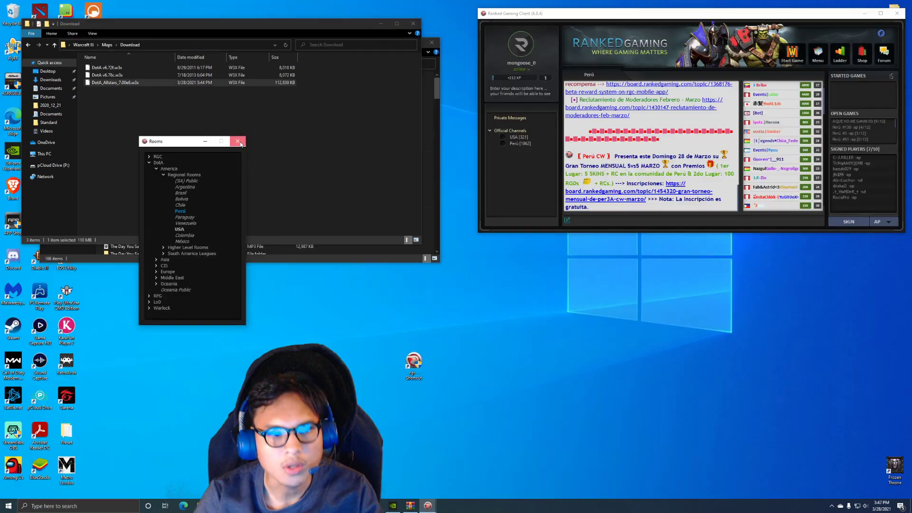
Close the client's room list, go up to the Warcraft III Maps folder, and look through its contents.
click(240, 142)
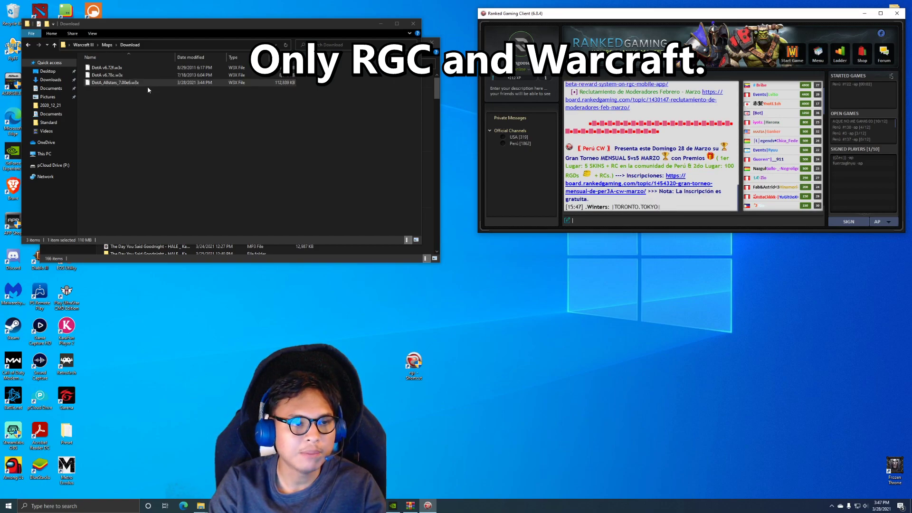
click(223, 144)
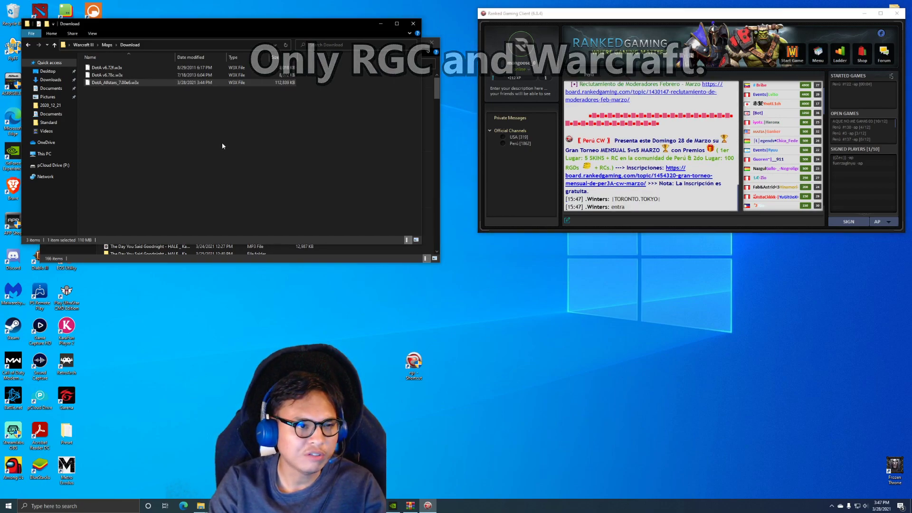
key(BackSpace)
scroll(227, 149, down, 5)
scroll(227, 150, up, 5)
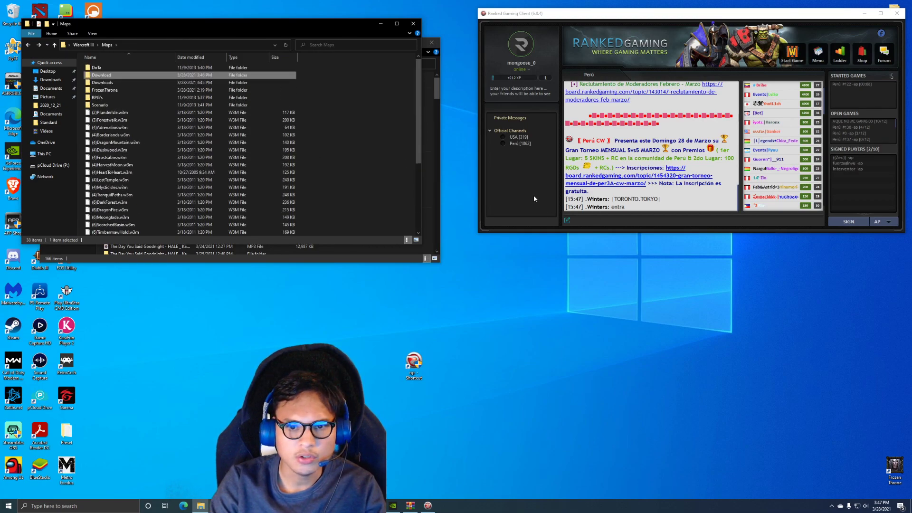
Start Warcraft III from the Ranked Gaming Client, open the Local Area Network games, and join the Perú #32 -ap game.
click(534, 199)
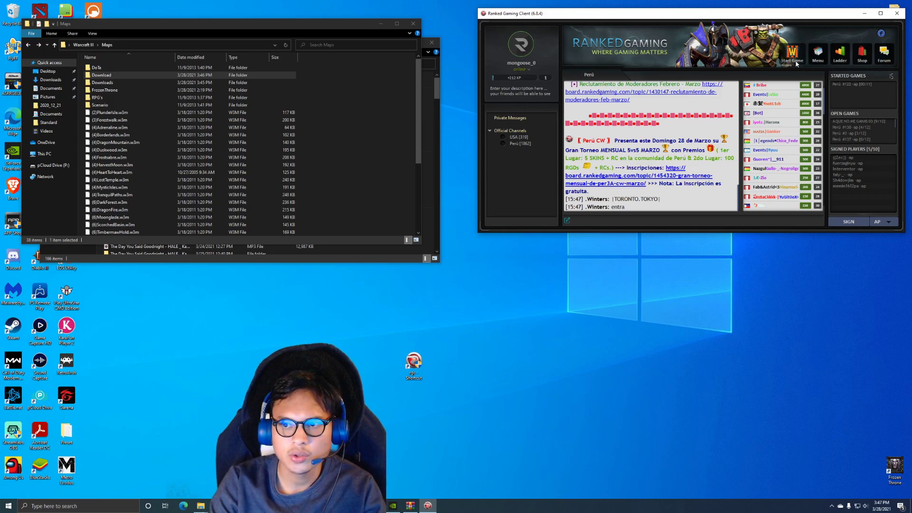
click(797, 63)
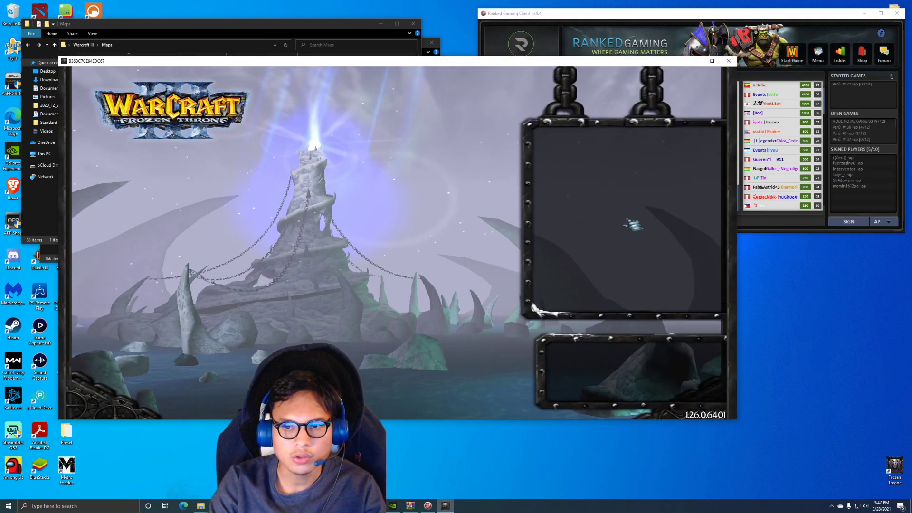
click(631, 217)
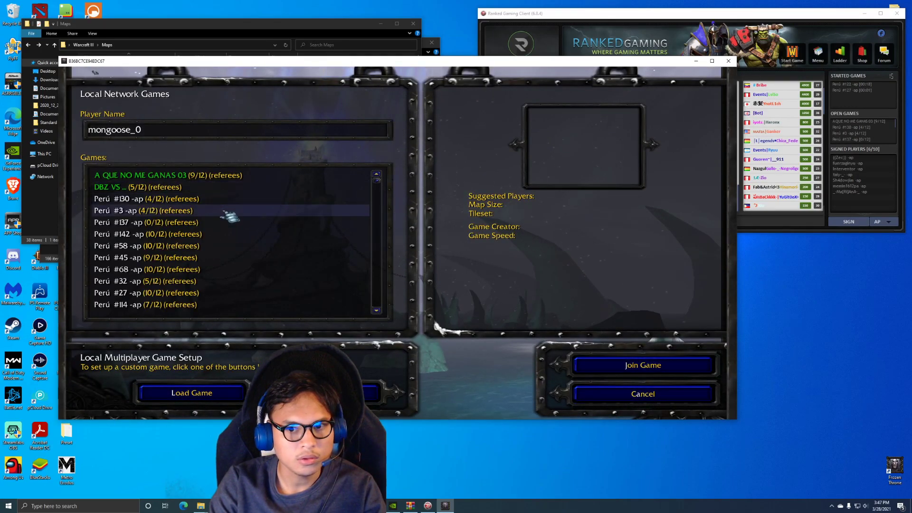
click(223, 214)
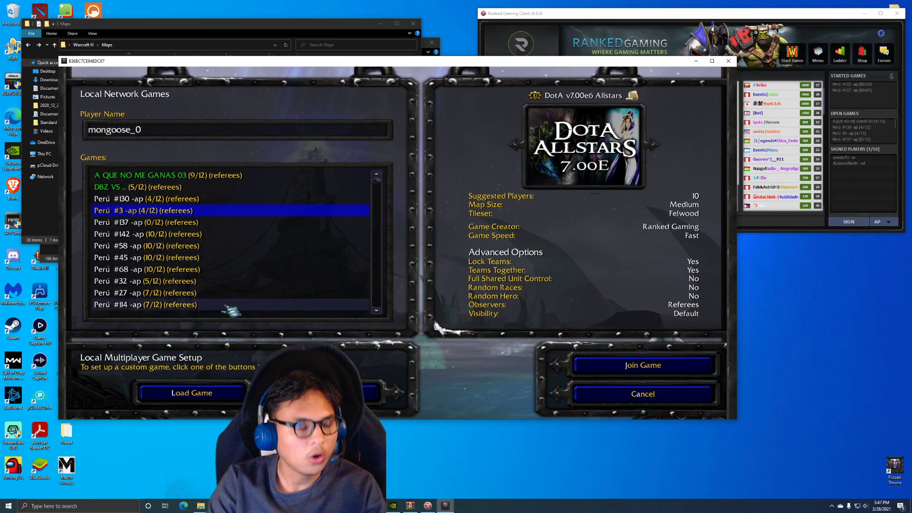
click(199, 284)
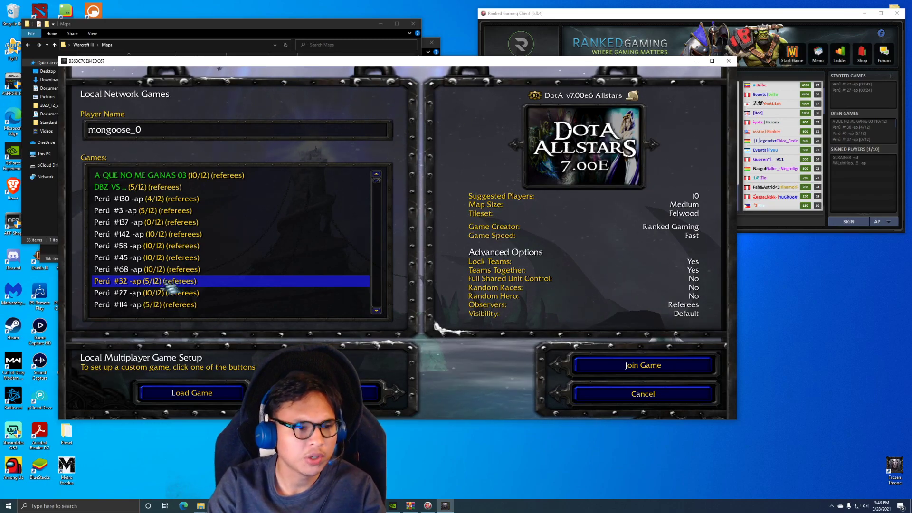
double_click(166, 285)
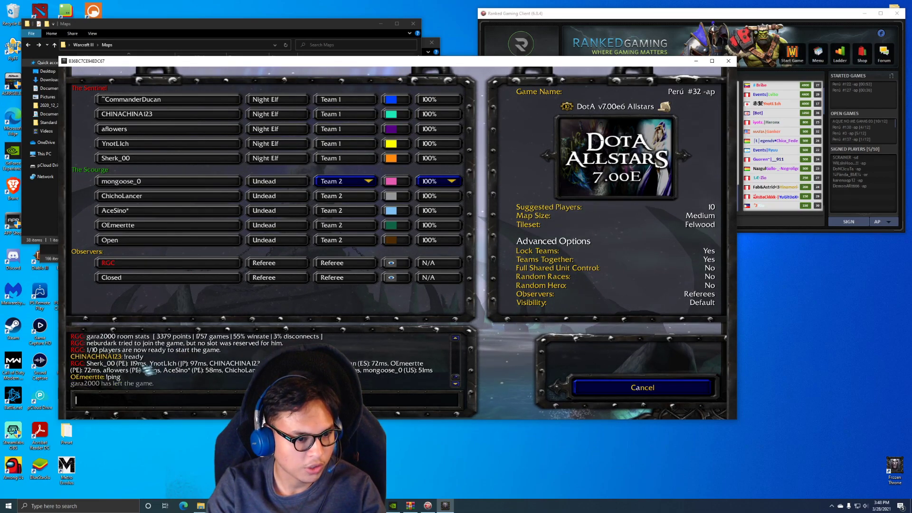
Switch from the current lobby to the Perú #114 -ap game and send !ready and !wim in its chat.
key(Escape)
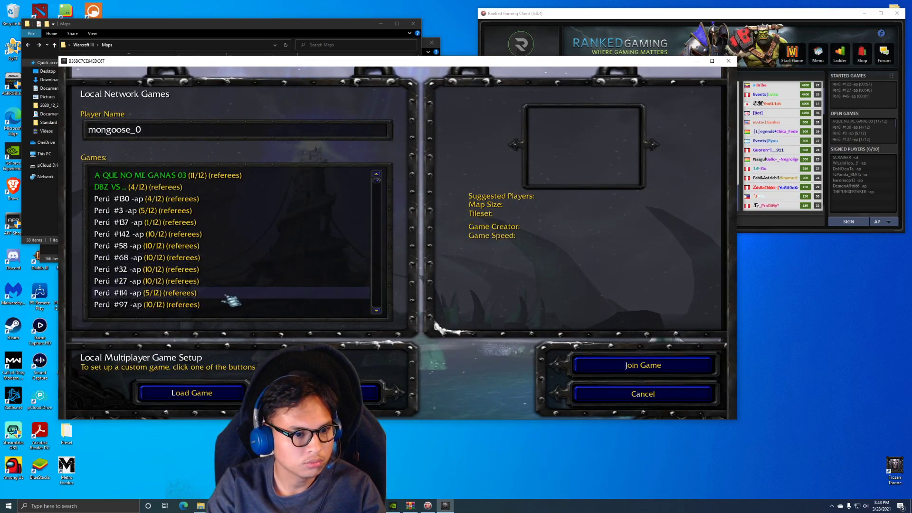
double_click(215, 295)
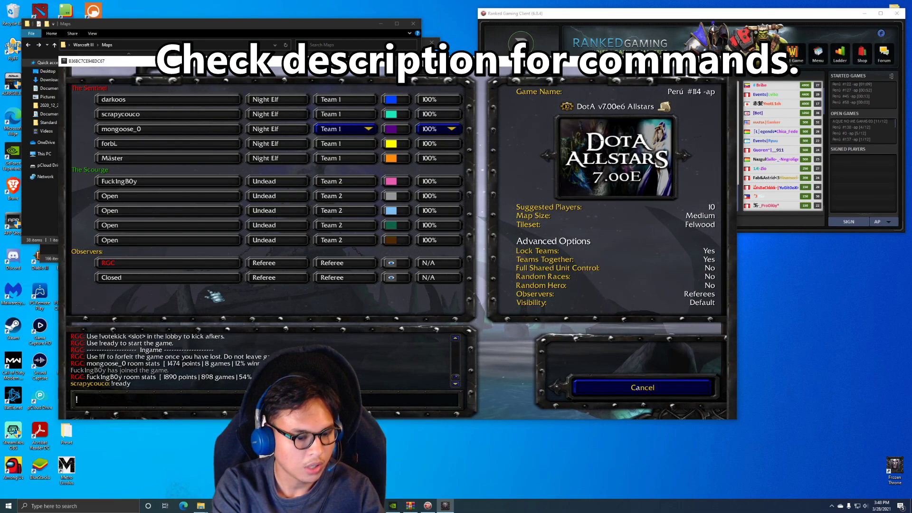
text(eady)
key(Return)
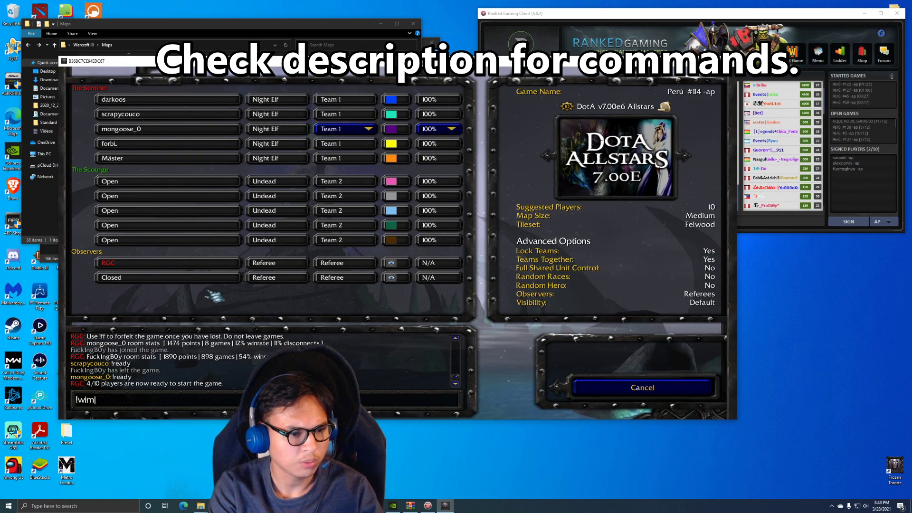
key(Return)
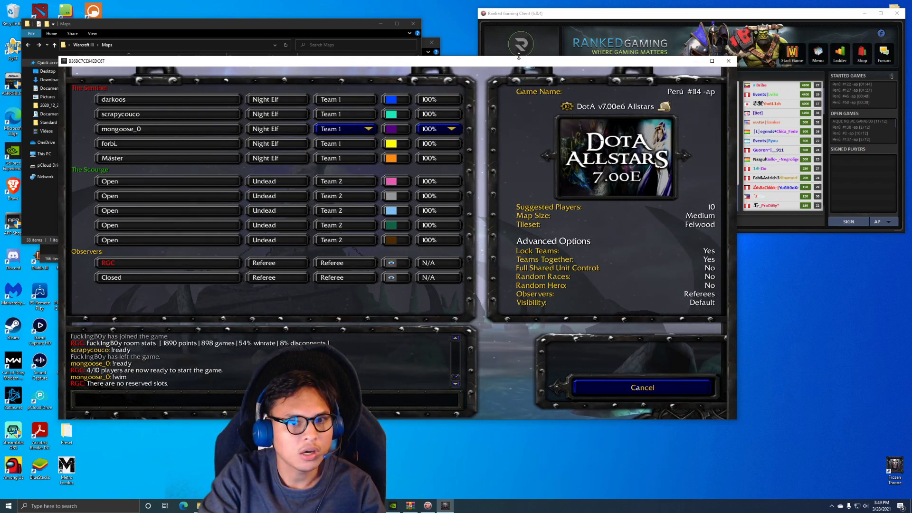
Start a single-player custom game on DotA v7.00e6 Allstars with the first Scourge slot set to Computer (Insane).
drag(519, 57, 494, 85)
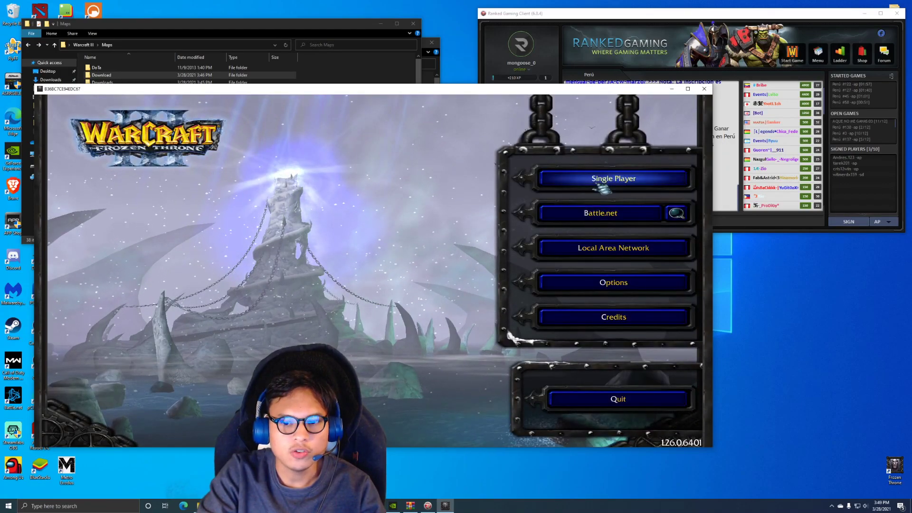
click(597, 185)
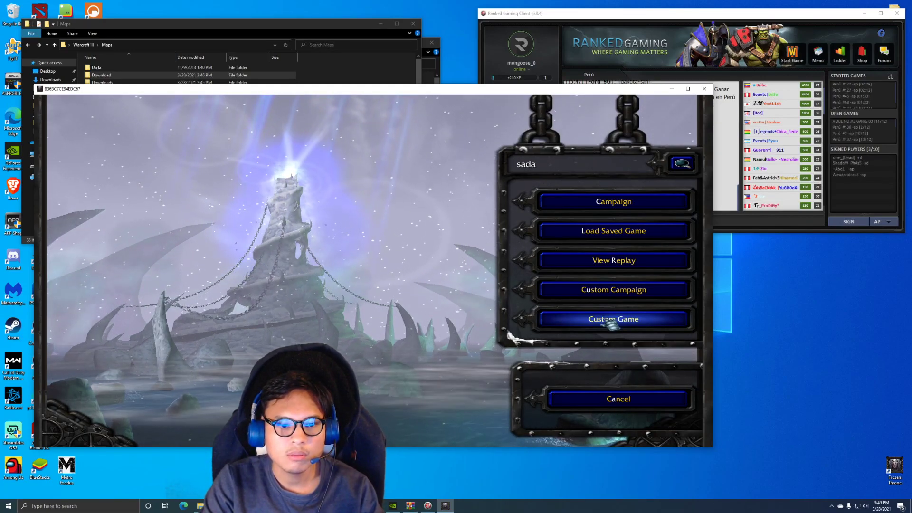
click(613, 321)
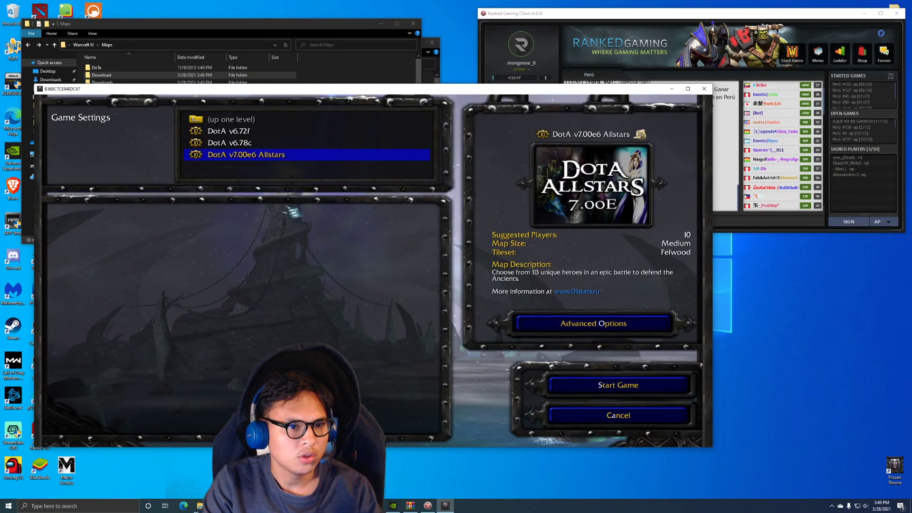
click(145, 313)
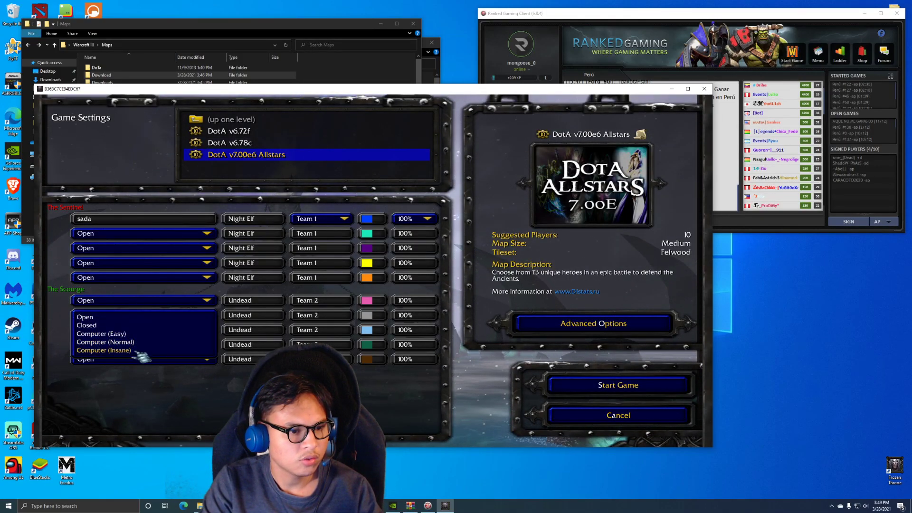
click(136, 352)
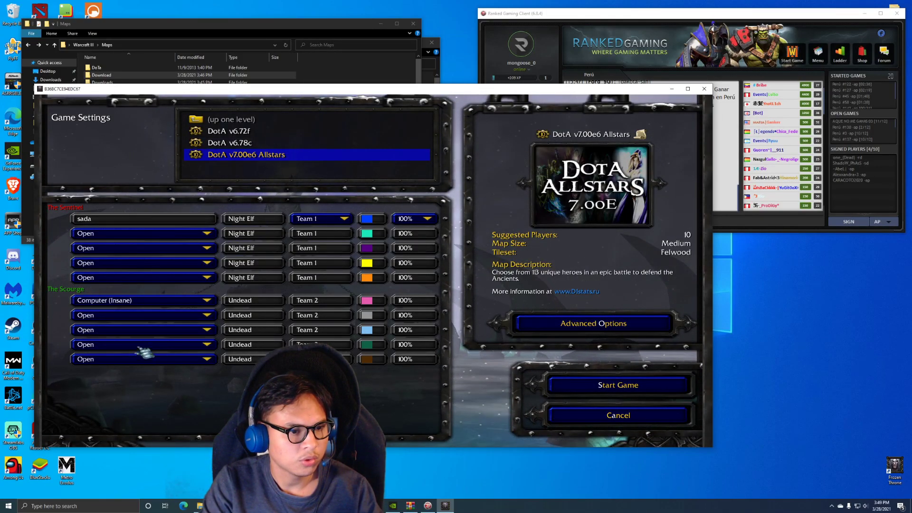
click(570, 391)
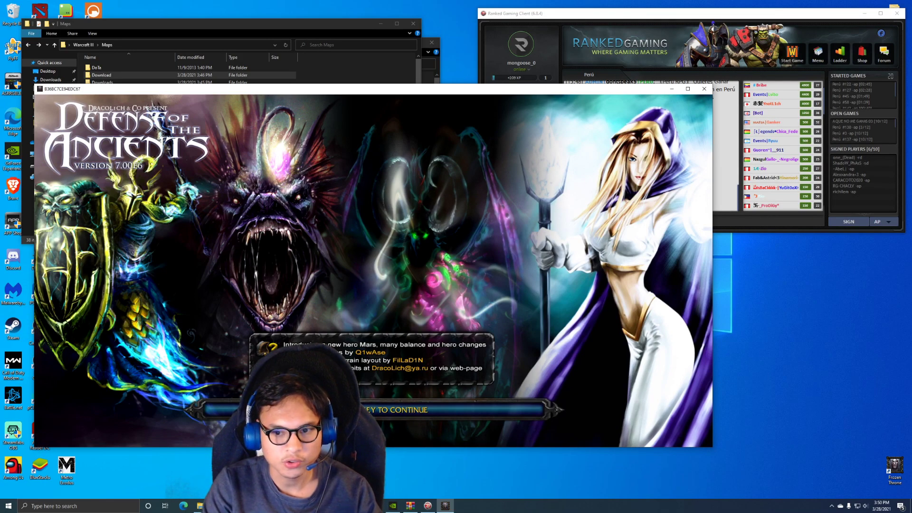
key(space)
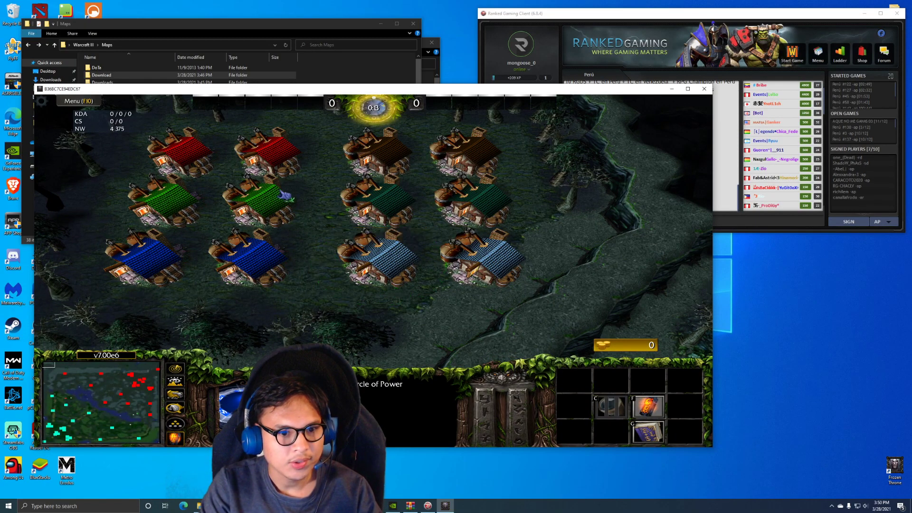
Pick the Phantom Lancer from the Agility (Sentinel - I) tavern and move the hero a short distance in the base.
click(186, 214)
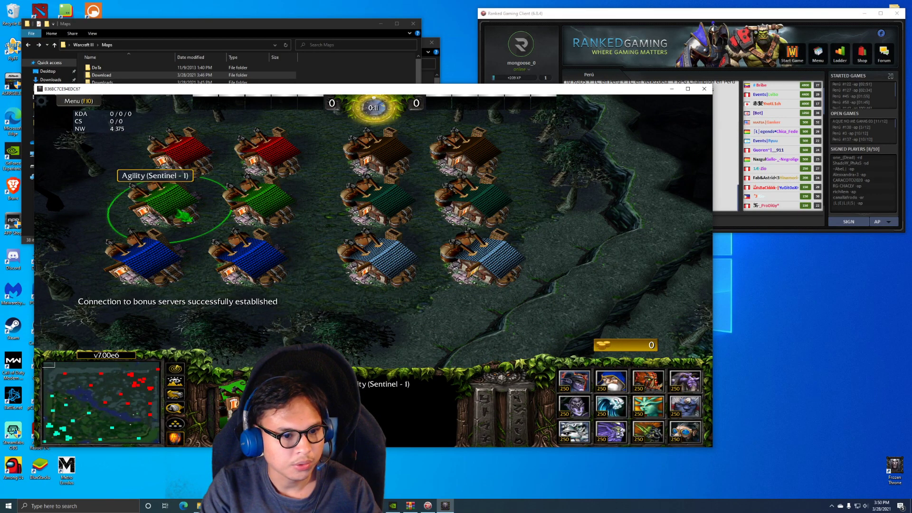
click(684, 406)
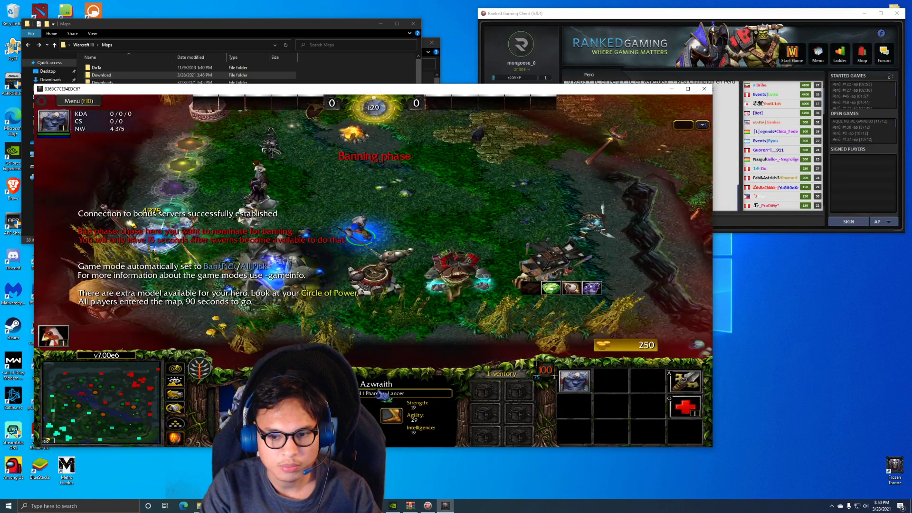
right_click(366, 223)
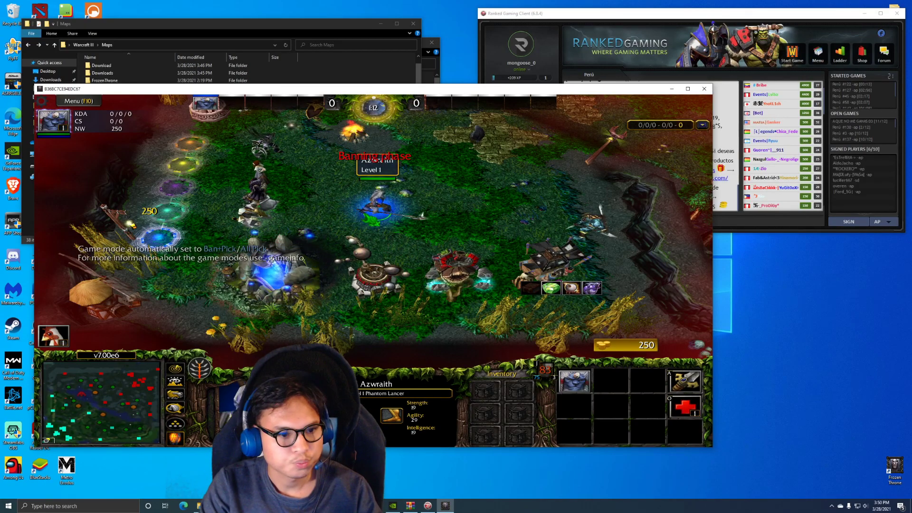
In the map's control settings, assign Alt+Z to the first item slot of the third row.
click(42, 101)
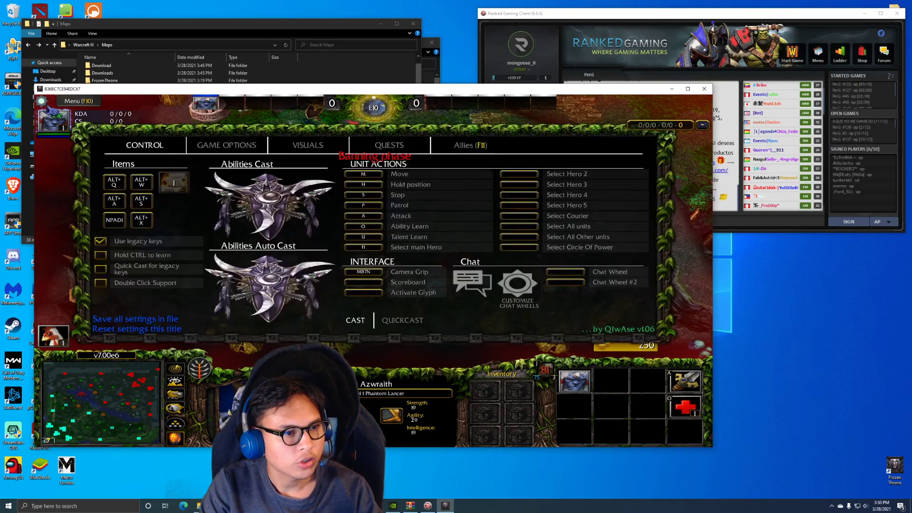
click(123, 219)
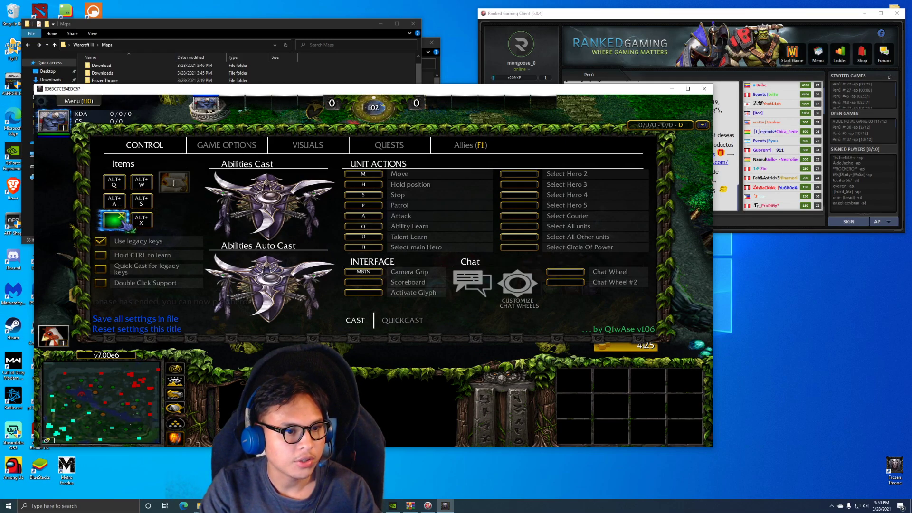
key(alt+z)
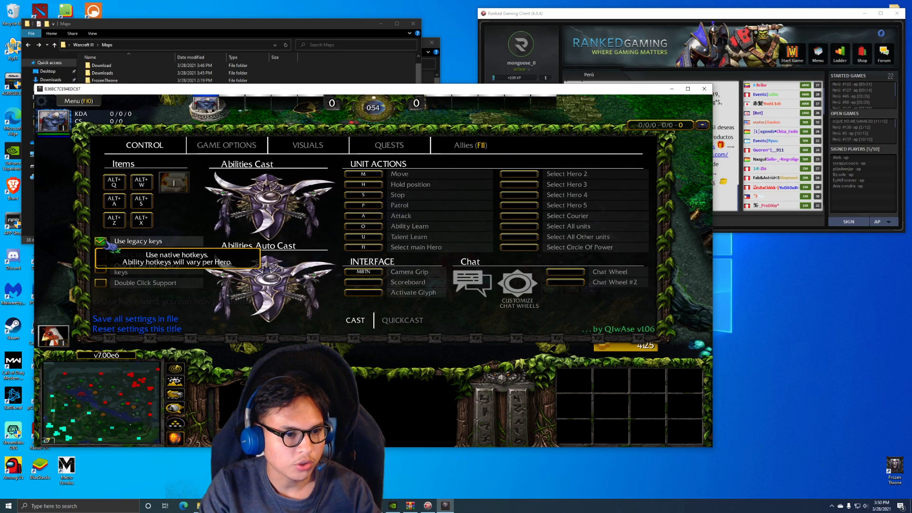
Switch Use legacy keys off and back on to view the custom ability hotkey grids, and close the settings.
click(108, 245)
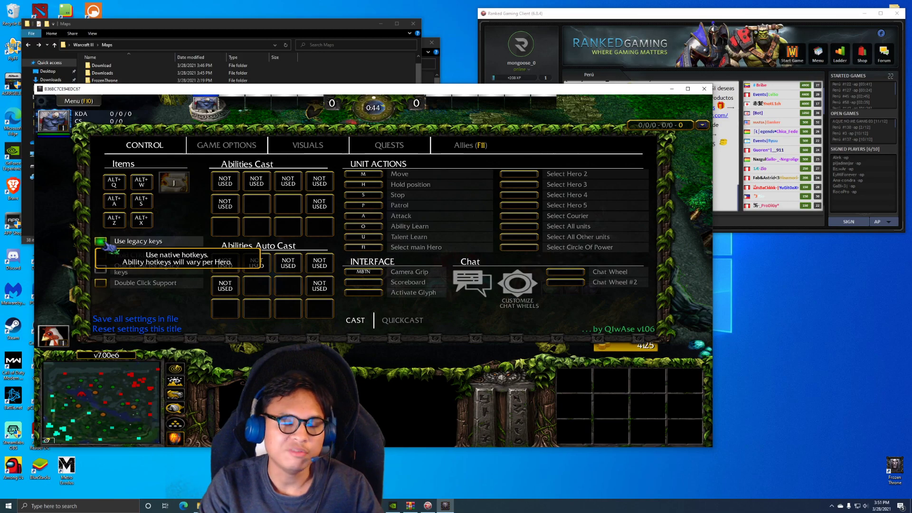
click(101, 242)
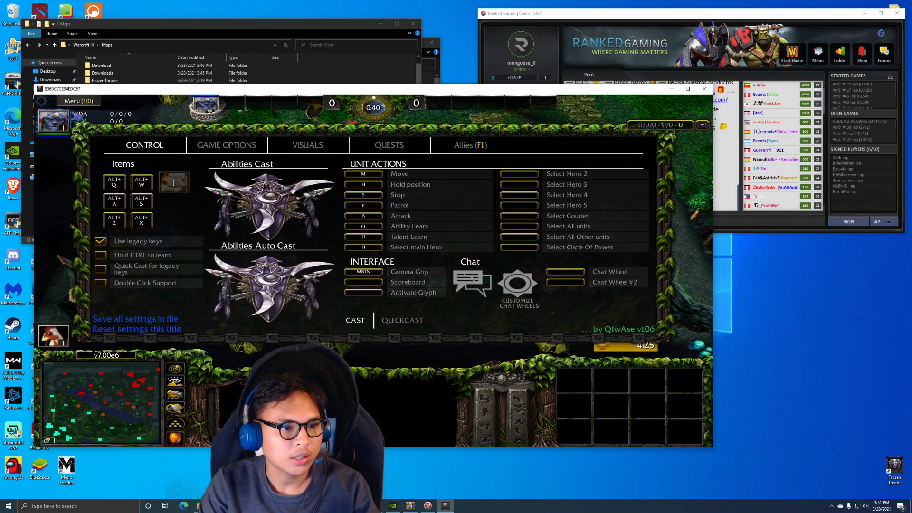
click(41, 101)
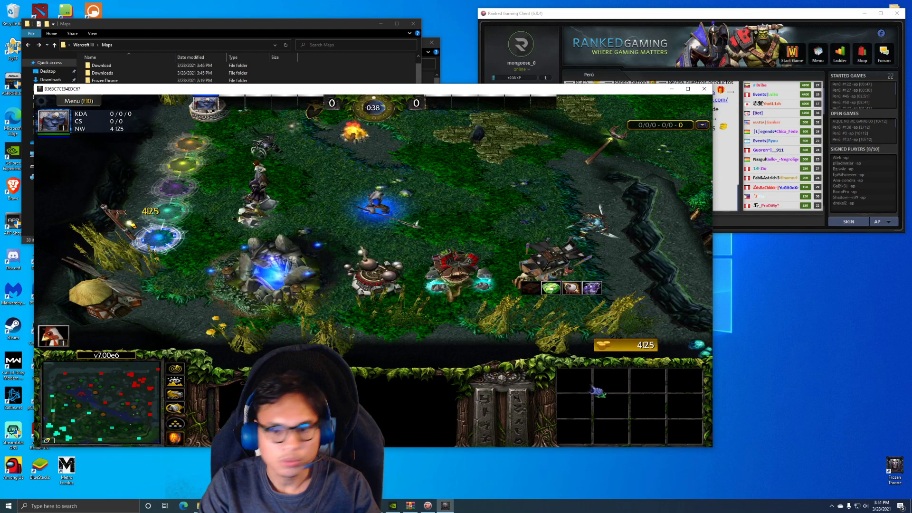
Select the Phantom Lancer and learn level 1 of Spirit Lance.
key(F1)
click(670, 406)
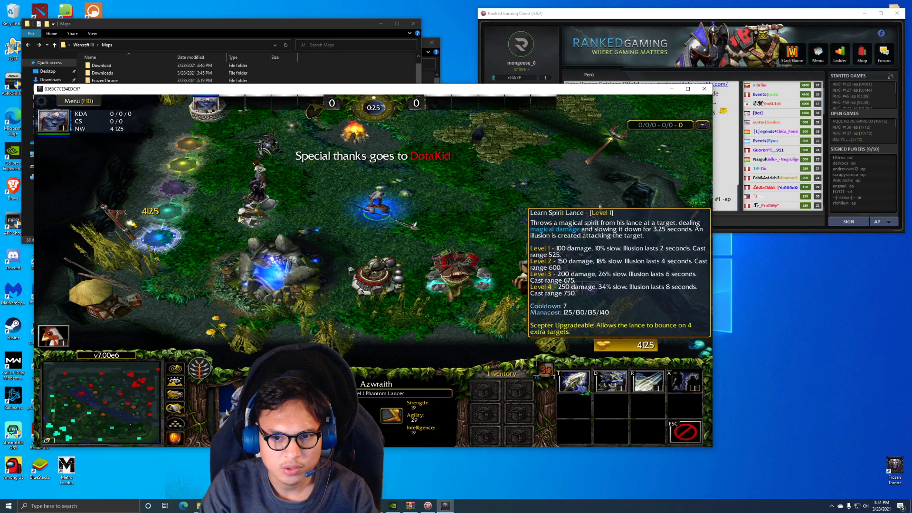
click(575, 385)
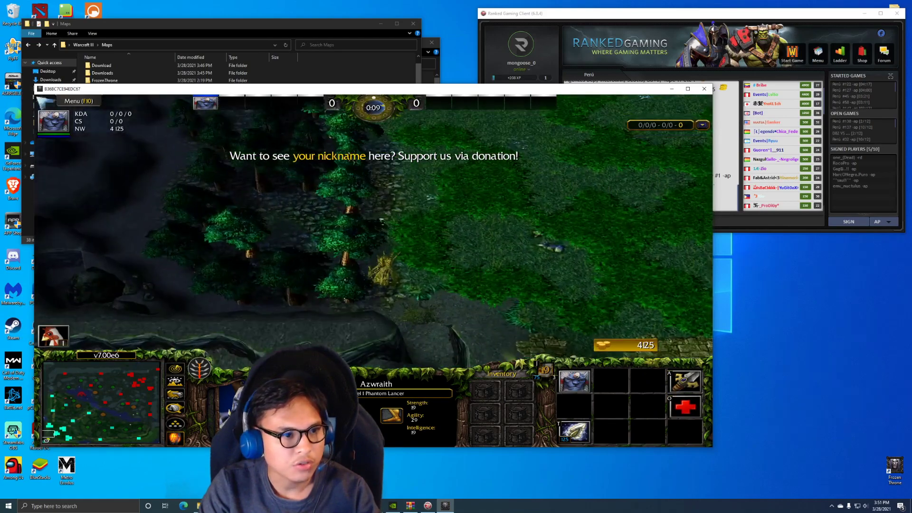
In the Circle of Power's game options, raise the camera height, turn Auto Attack off, and turn Double Click on.
click(41, 101)
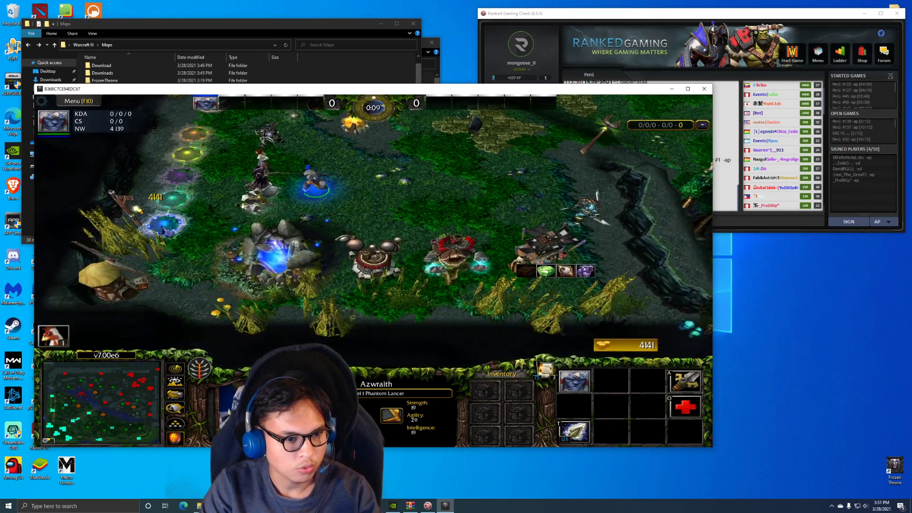
click(164, 222)
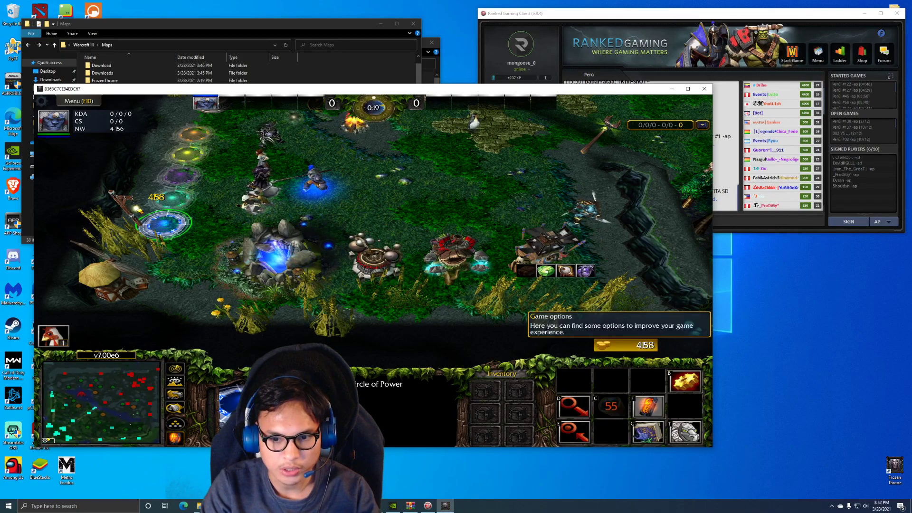
key(b)
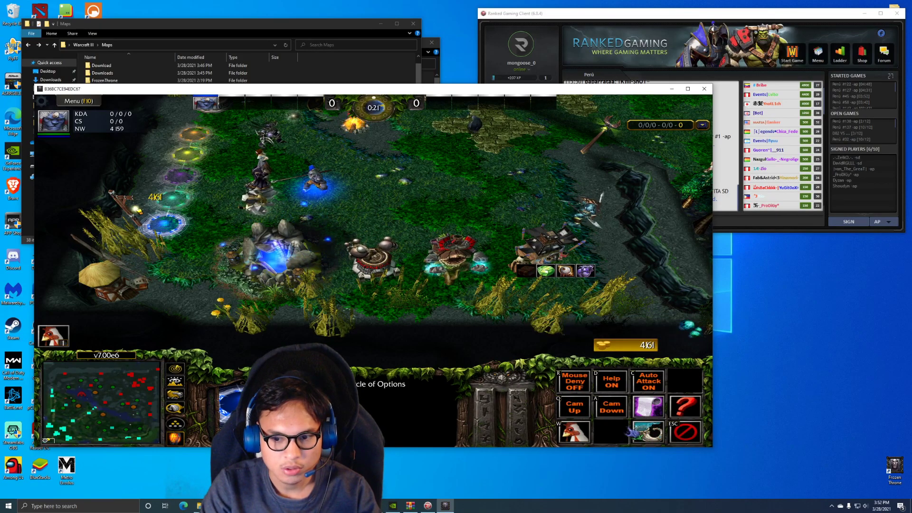
click(592, 410)
click(591, 409)
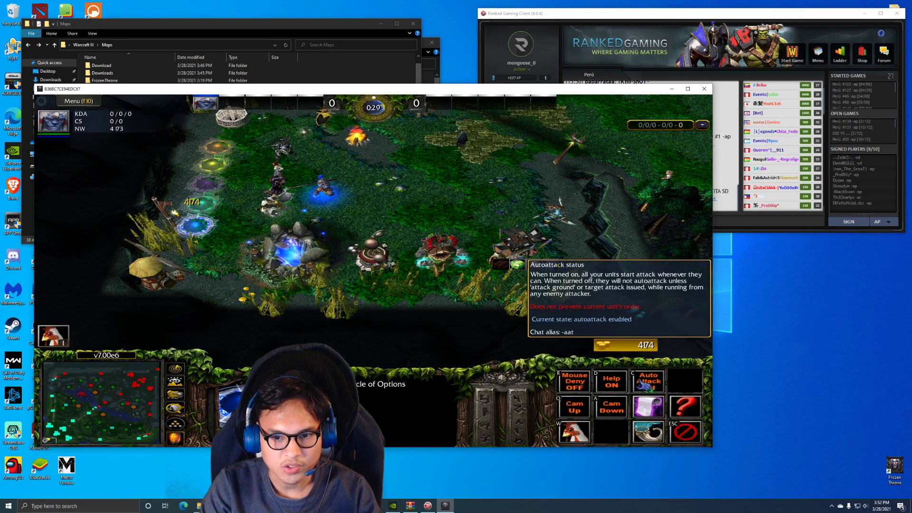
click(648, 387)
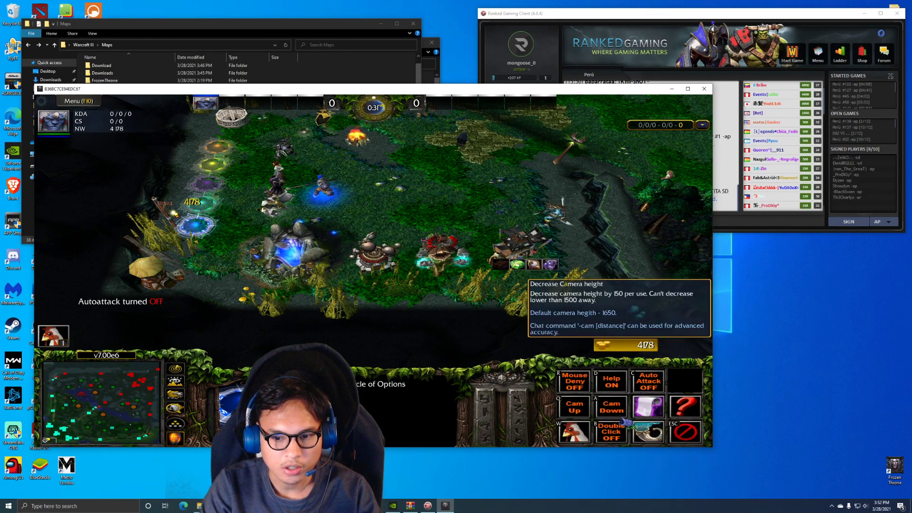
click(622, 434)
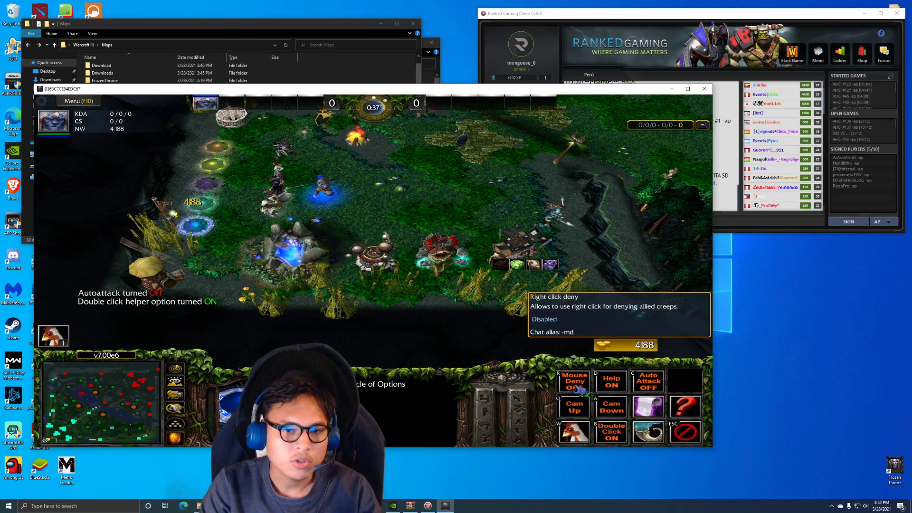
Select the Phantom Lancer and walk the hero around the open ground of the base.
click(330, 192)
right_click(494, 150)
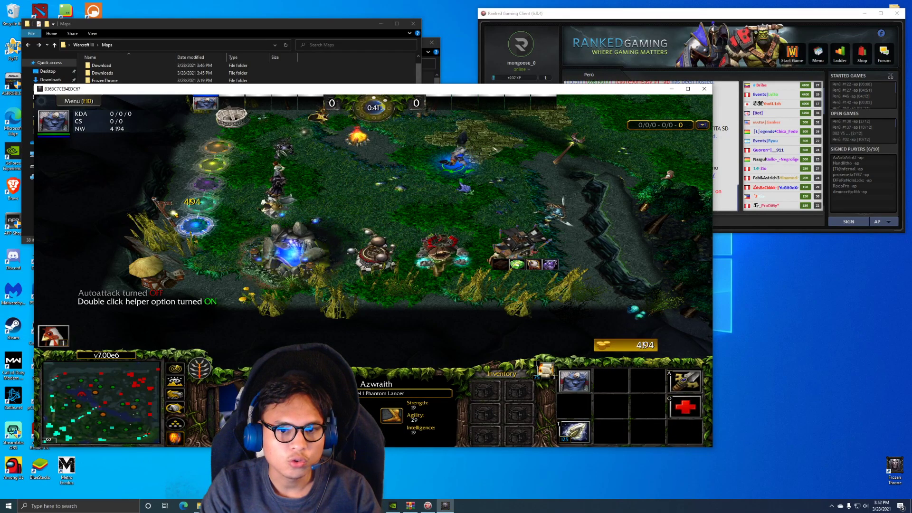
right_click(463, 187)
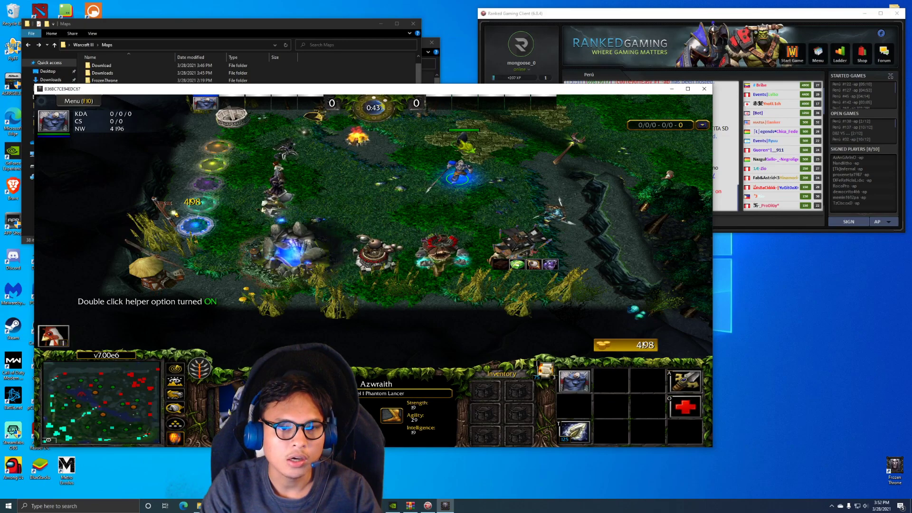
right_click(432, 179)
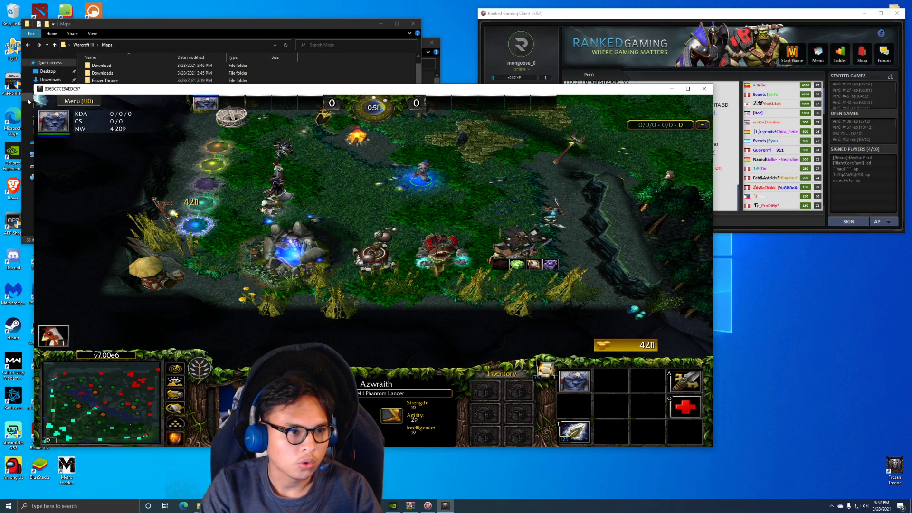
In the map's control settings, assign Alt+E to the separate item slot beside the six-slot grid, and close the settings.
click(101, 116)
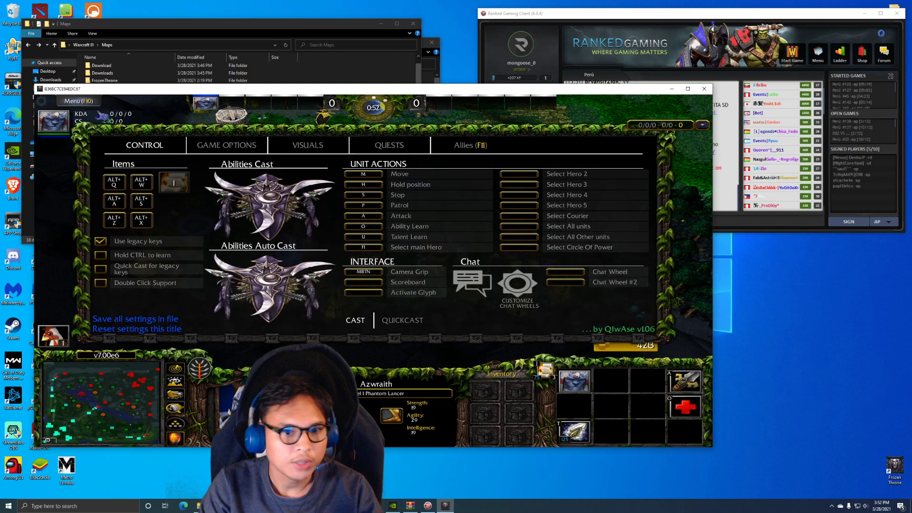
click(184, 191)
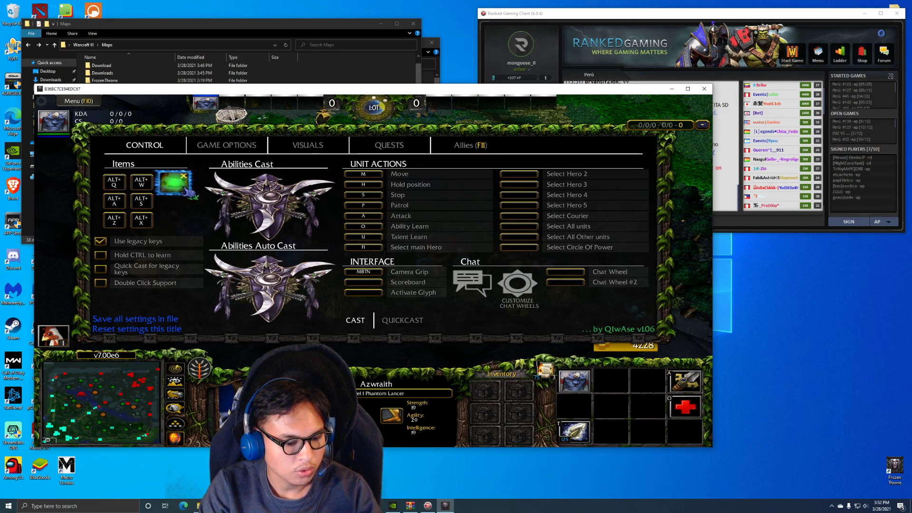
key(alt+e)
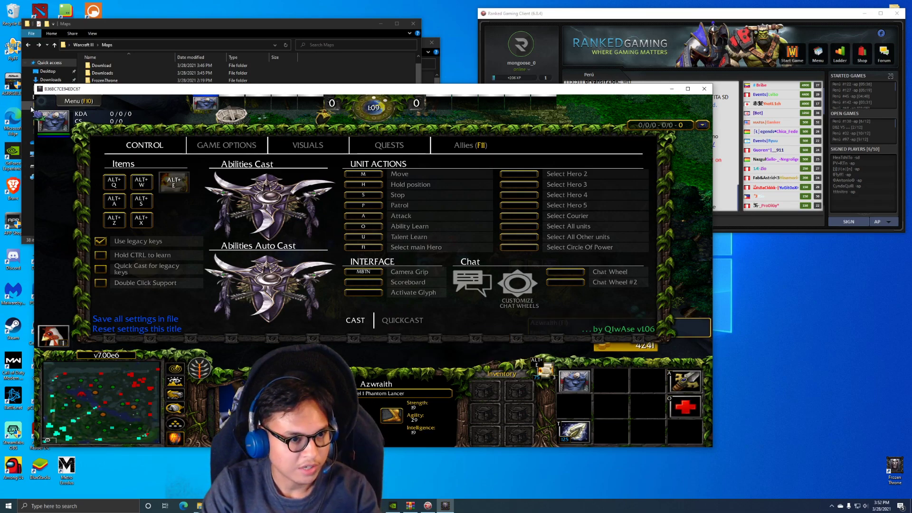
key(F10)
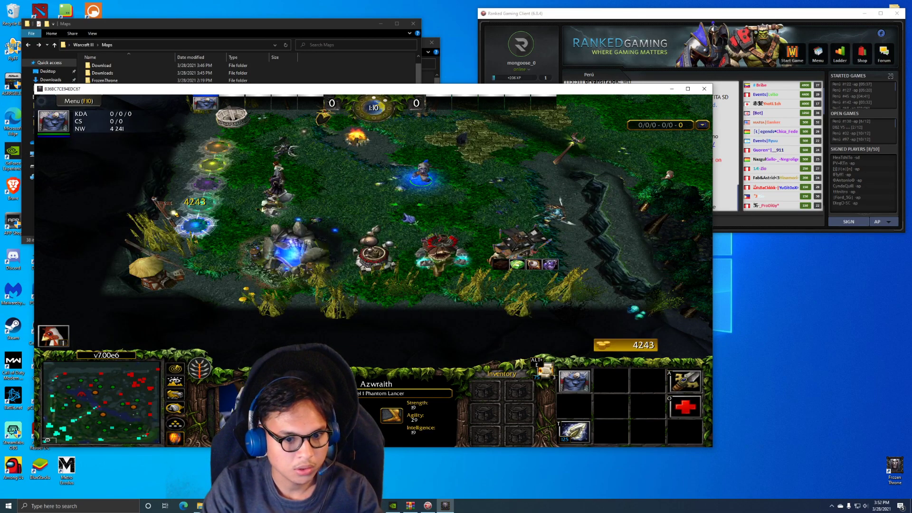
Teleport the Phantom Lancer to the bottom-lane tower with the item in the separate slot, and walk the hero past the tower.
click(140, 437)
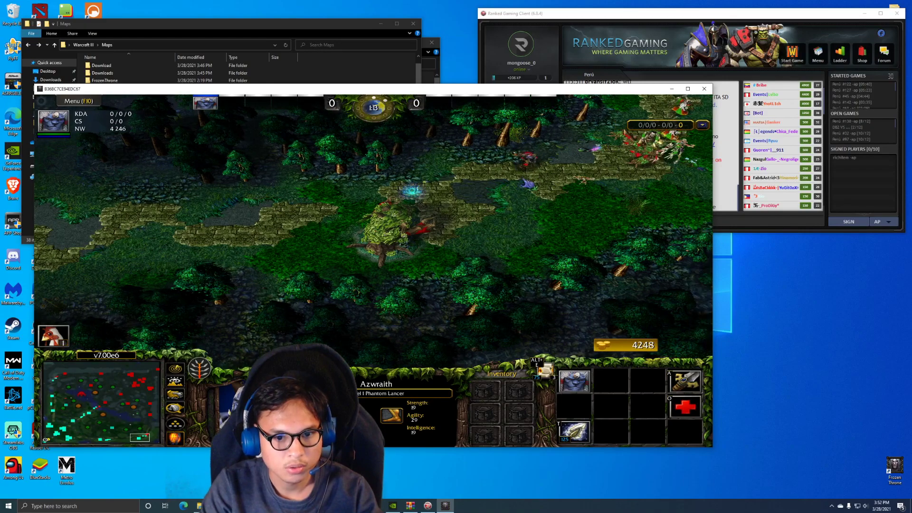
key(alt+e)
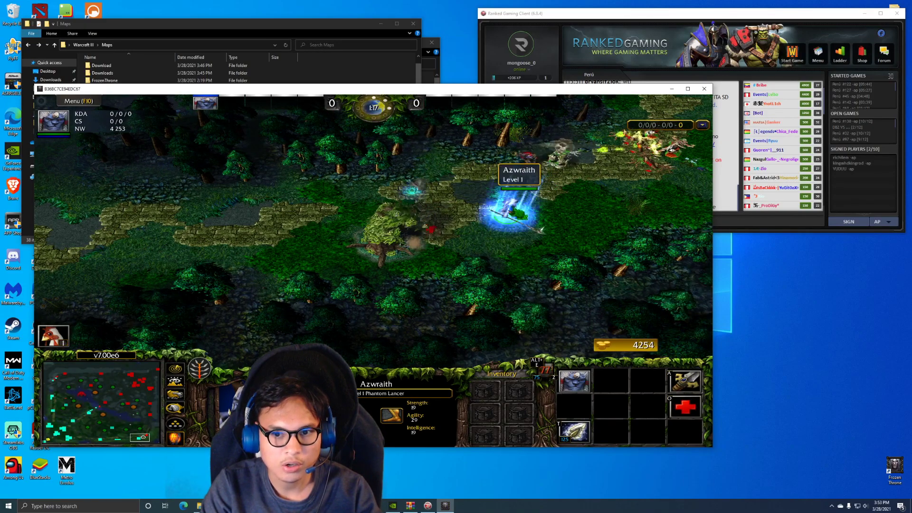
right_click(527, 242)
right_click(463, 262)
right_click(390, 276)
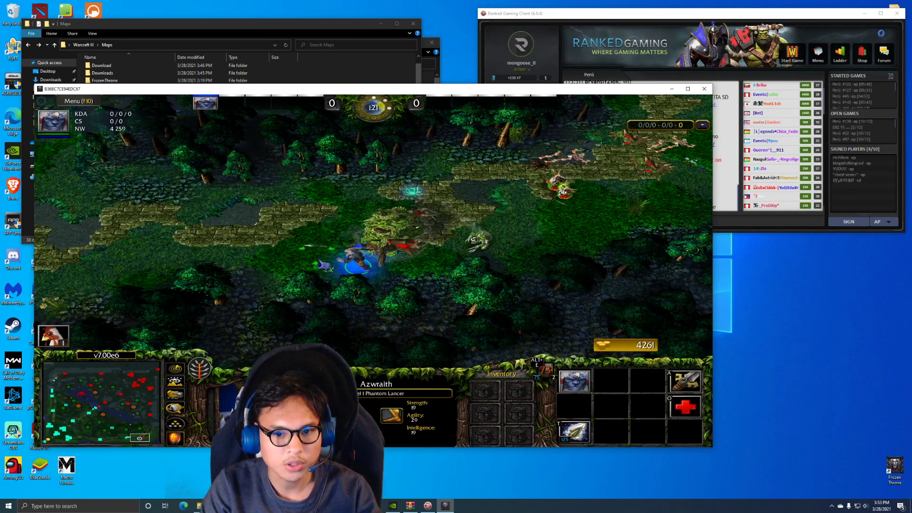
right_click(243, 274)
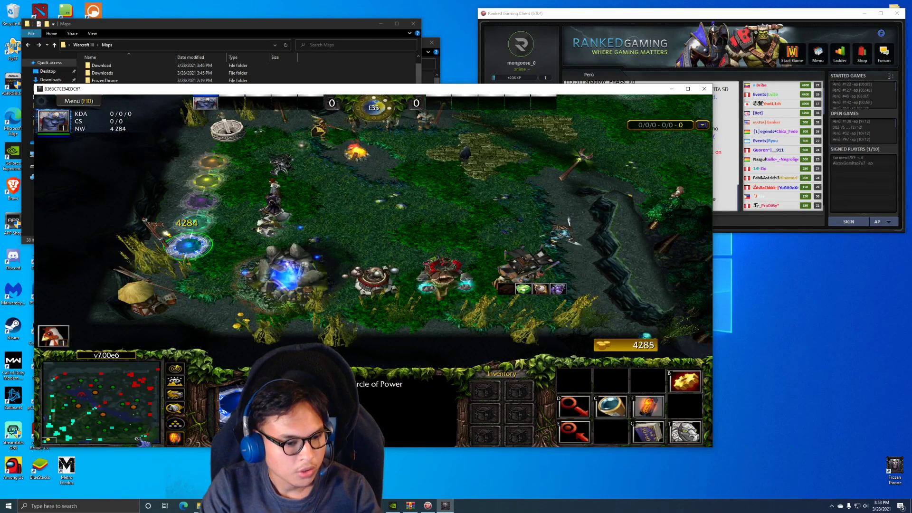
In the gameplay options, turn on Always show Health Bars, accept the change and return to the game.
key(F10)
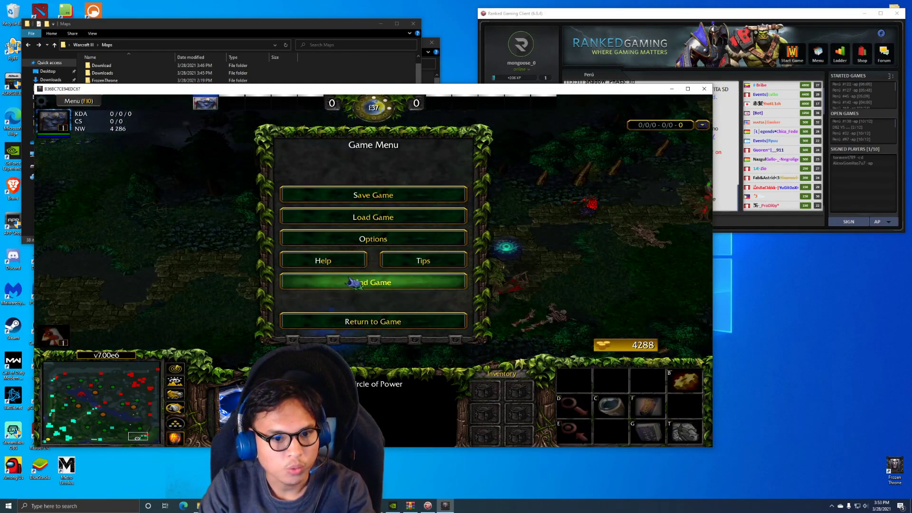
click(387, 236)
click(396, 177)
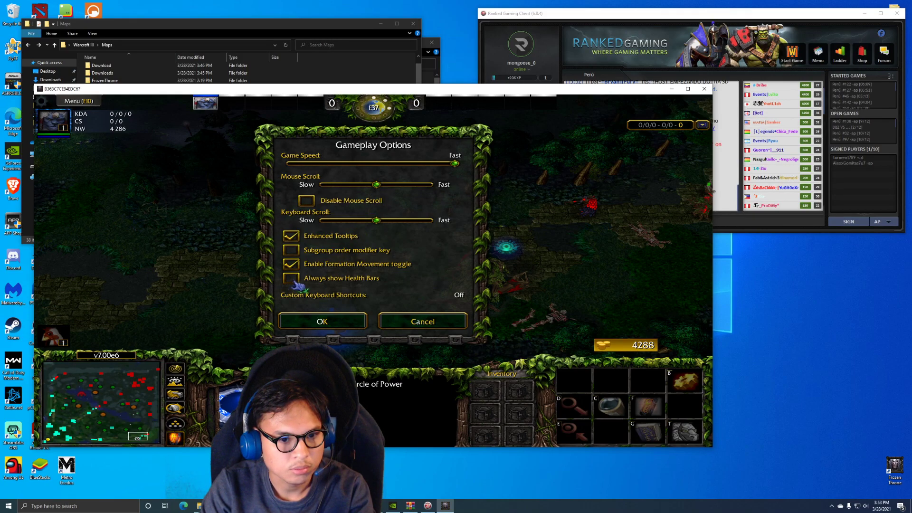
click(325, 322)
click(342, 322)
click(342, 322)
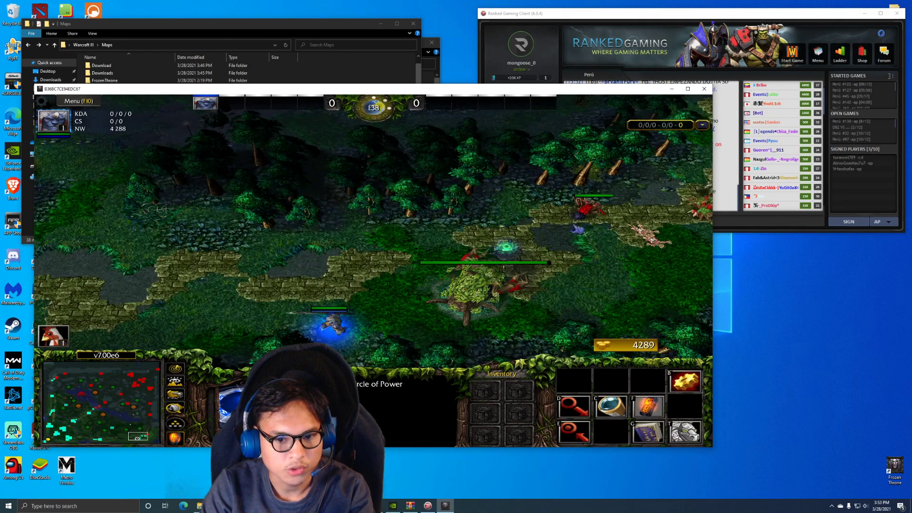
Select the Phantom Lancer and walk the hero back past the bottom-lane tower toward the creeps.
key(F1)
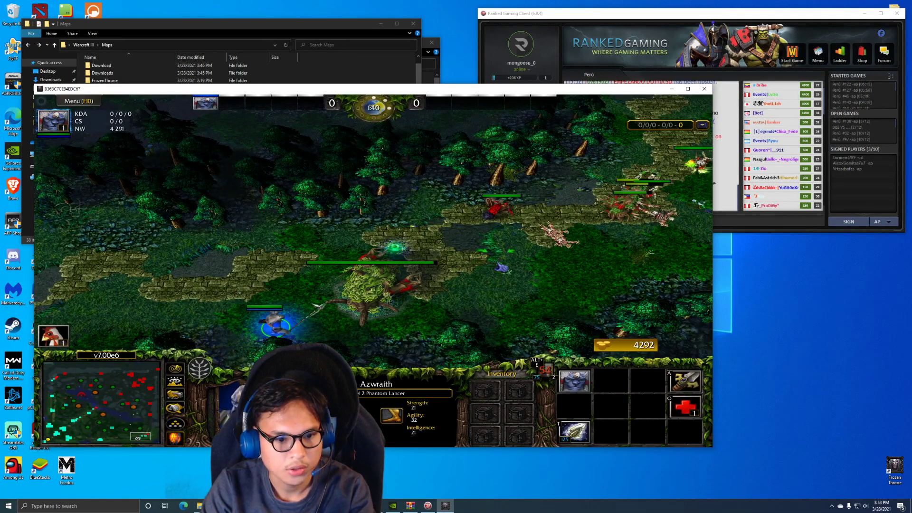
right_click(556, 231)
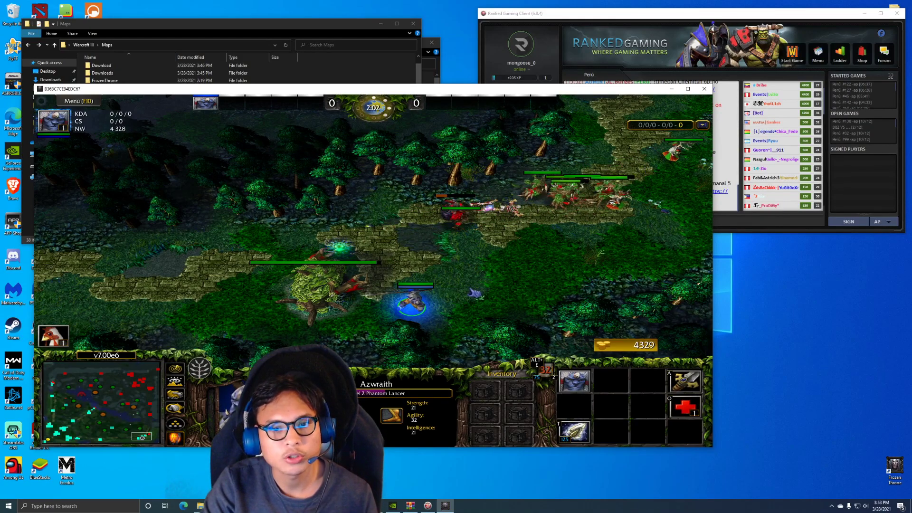
Open the game menu.
key(F10)
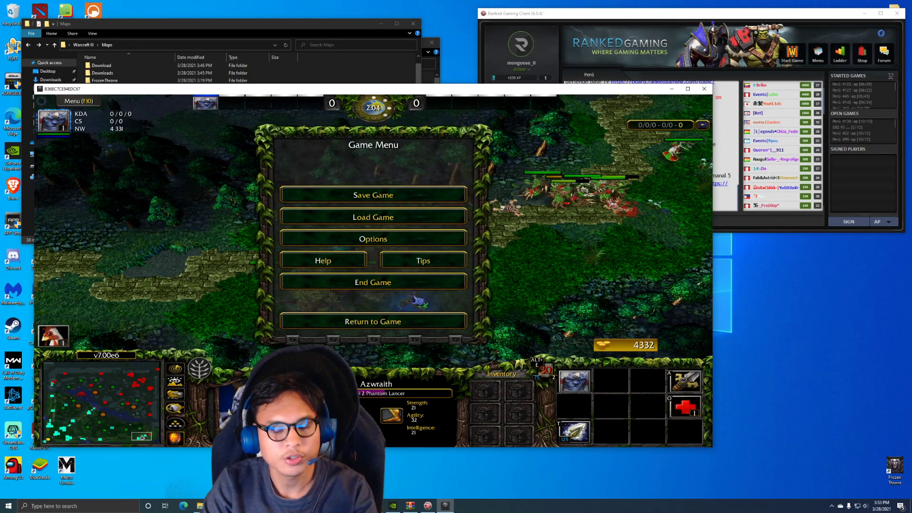